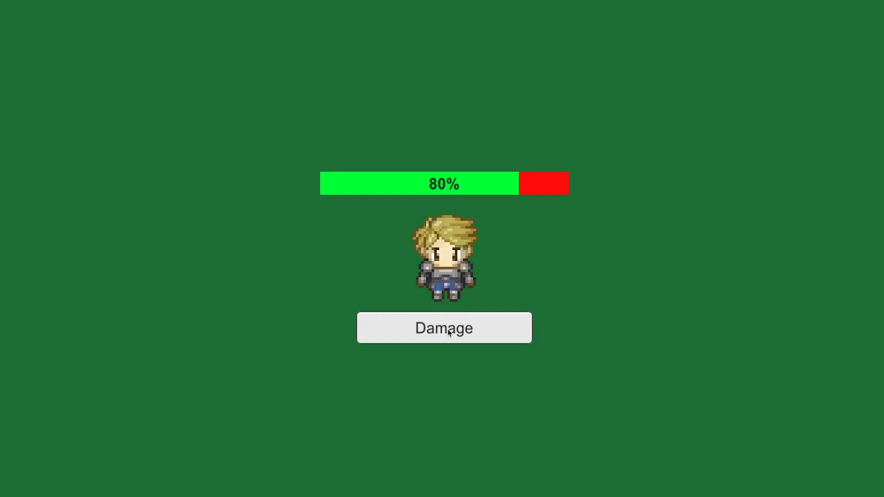
Test the health bar in the running game by repeatedly applying damage to the character
click(449, 332)
click(448, 331)
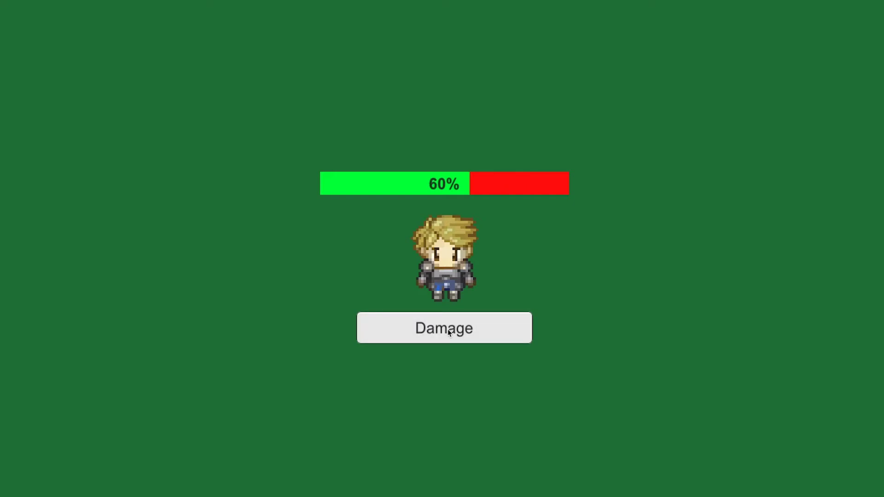
click(449, 332)
click(449, 332)
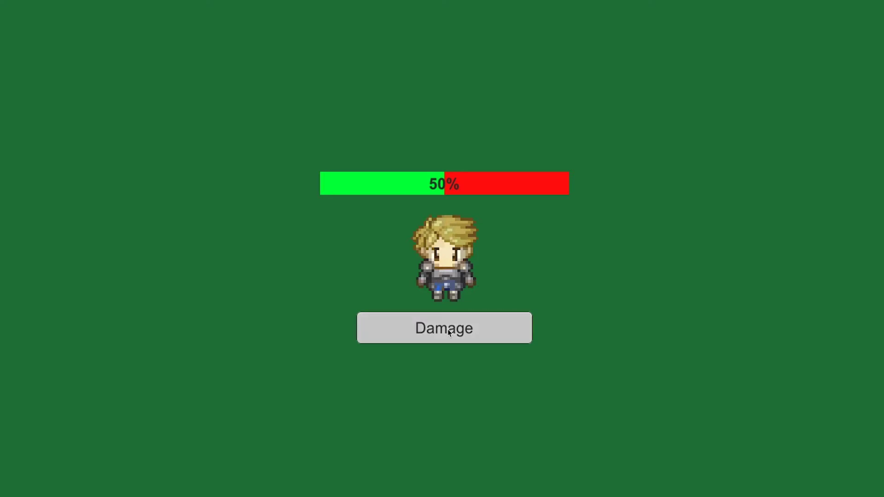
click(449, 332)
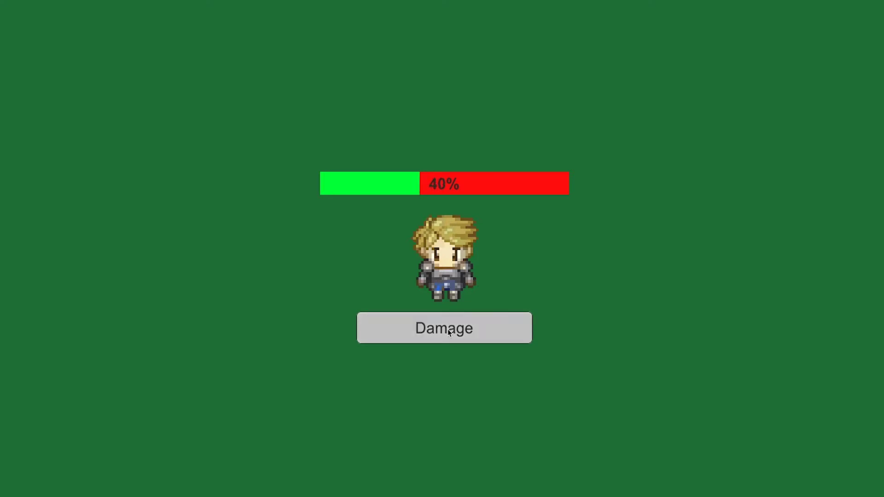
click(449, 332)
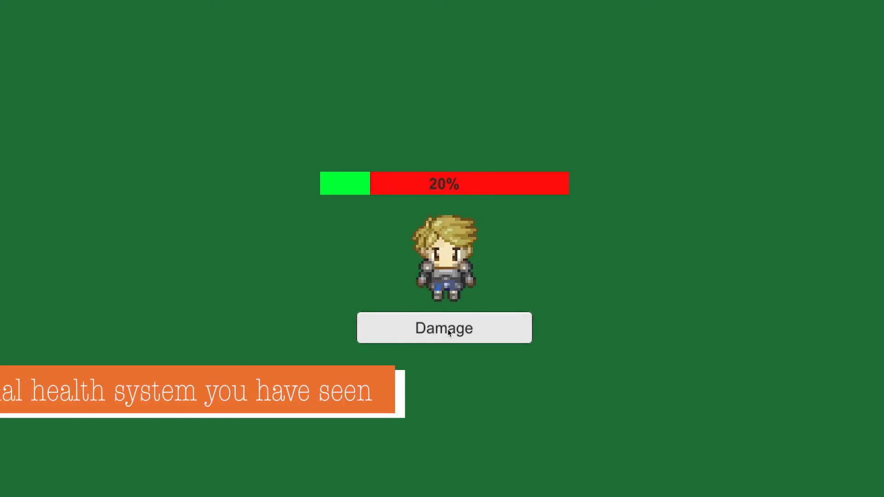
click(450, 332)
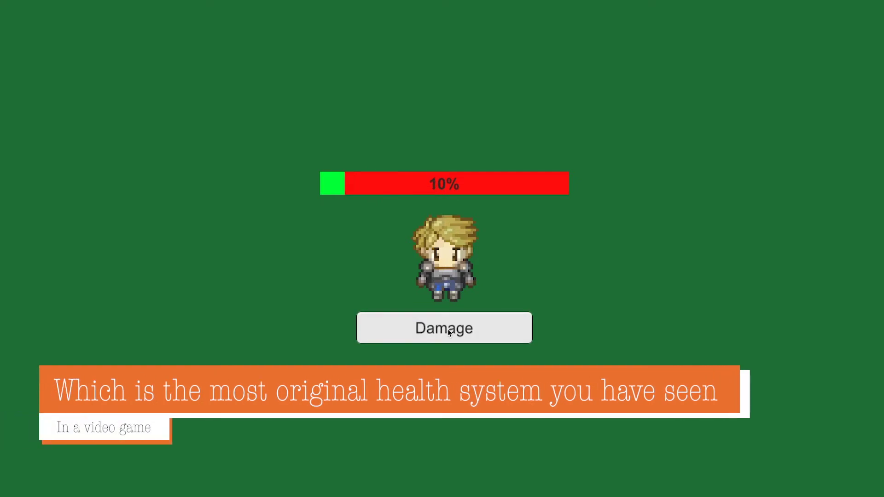
click(449, 332)
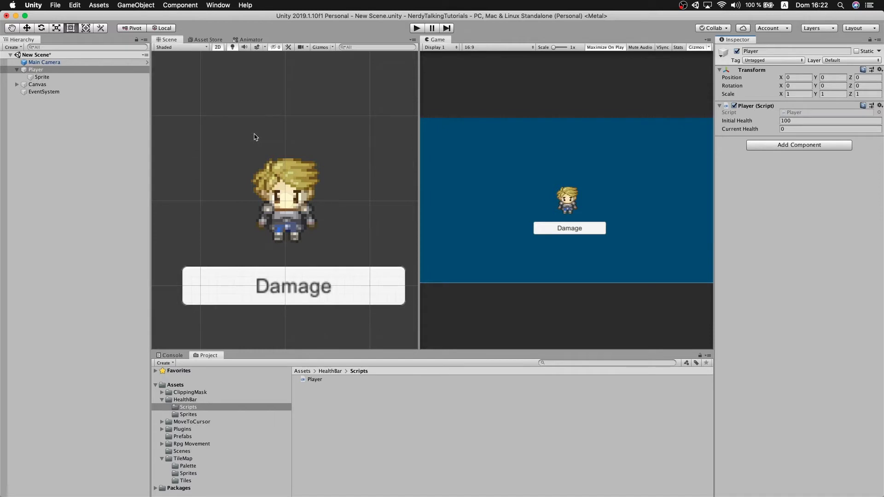
Inspect the Player object and its child Sprite, and open the Player script in the code editor
click(45, 78)
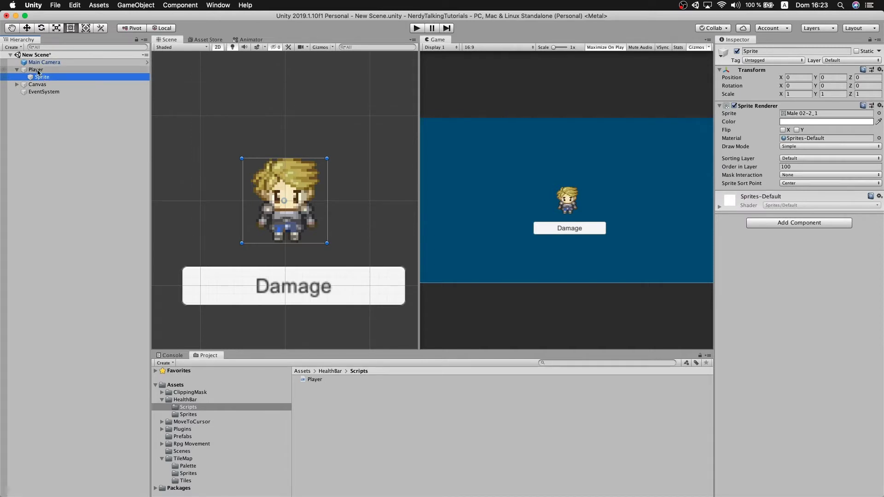
click(38, 70)
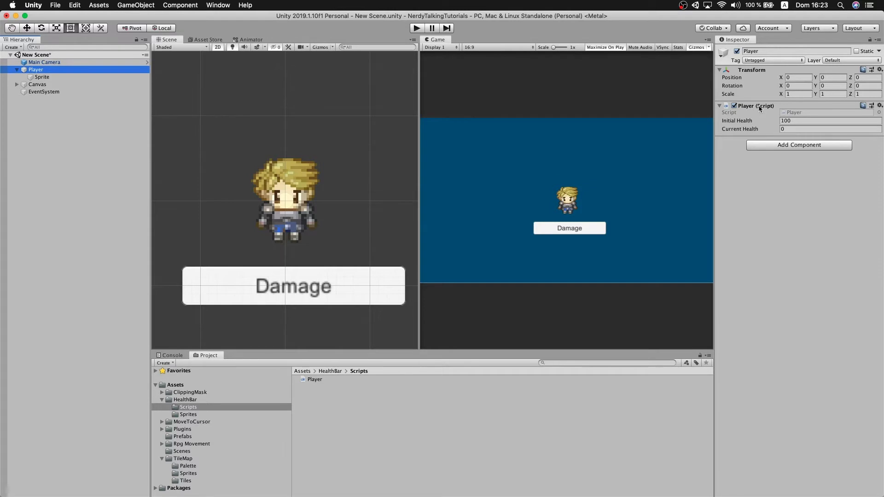
double_click(793, 114)
Examine the initialHealth and currentHealth fields, the assignment in Start, and the TakeDamage method with its damage parameter
click(470, 149)
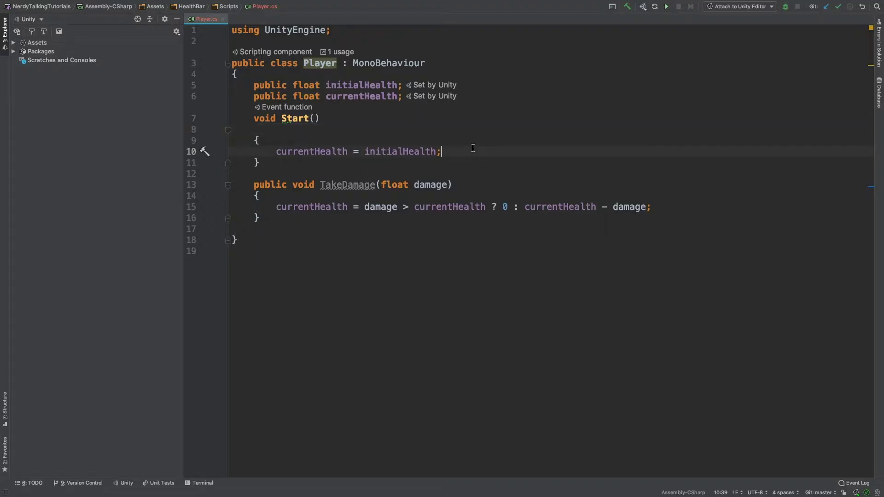
click(507, 184)
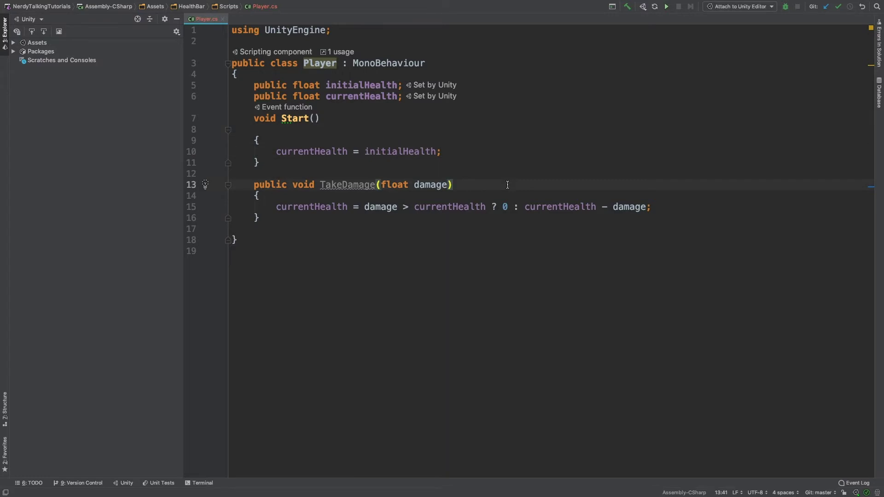
click(373, 85)
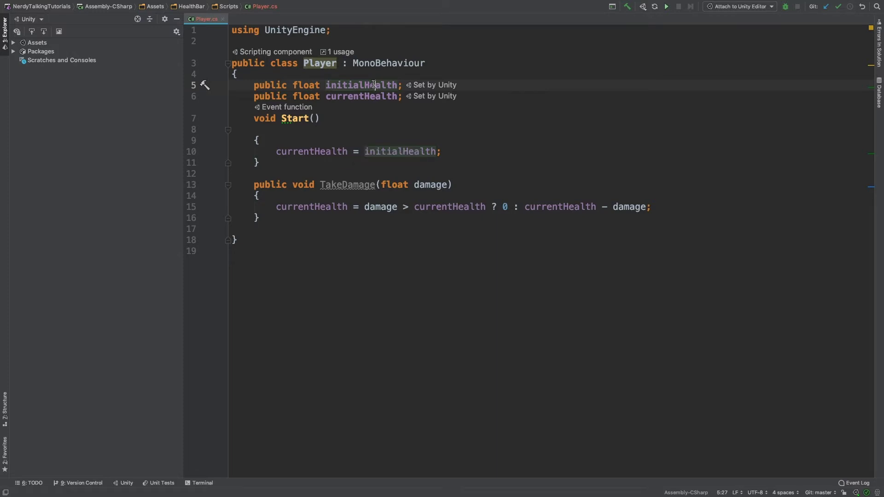
double_click(374, 86)
double_click(371, 97)
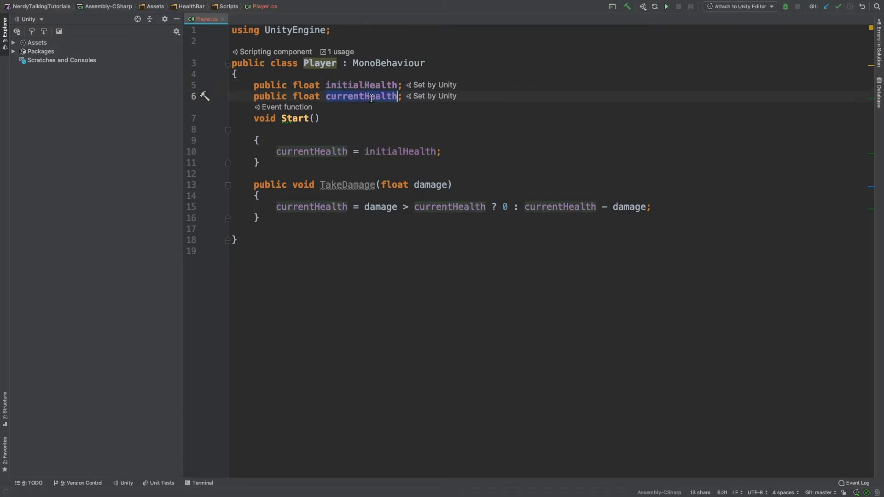
click(293, 118)
double_click(301, 152)
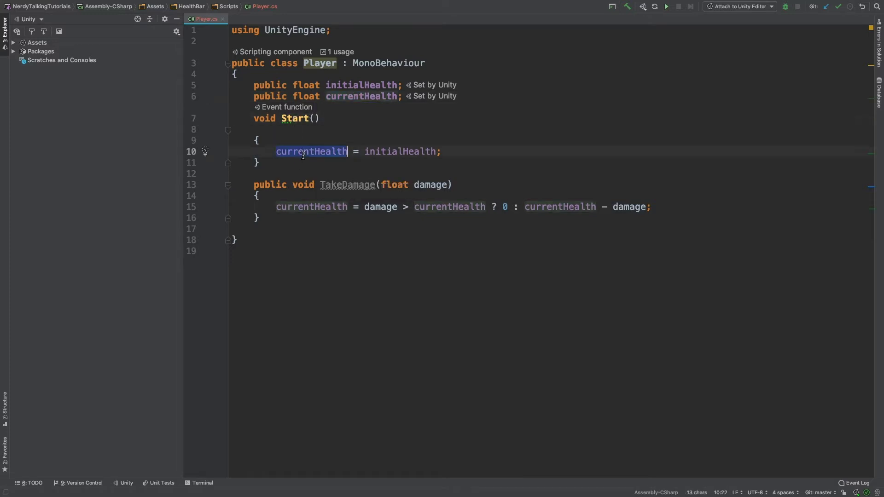
double_click(399, 152)
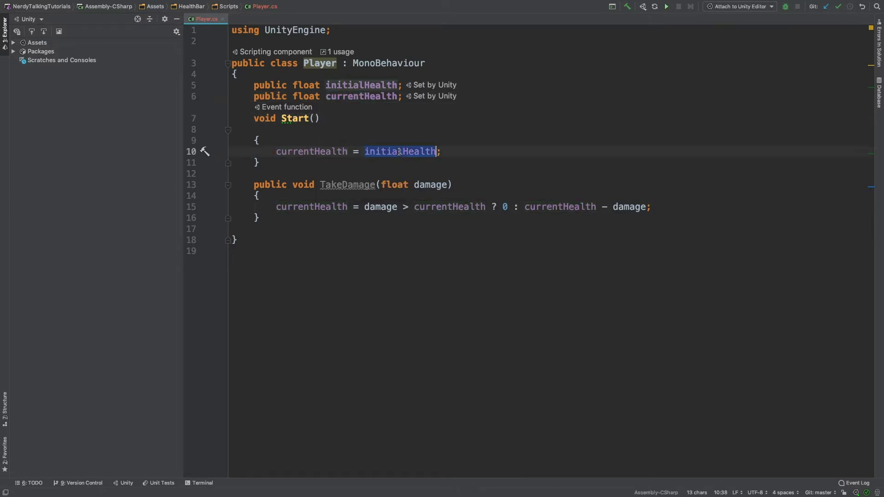
double_click(341, 185)
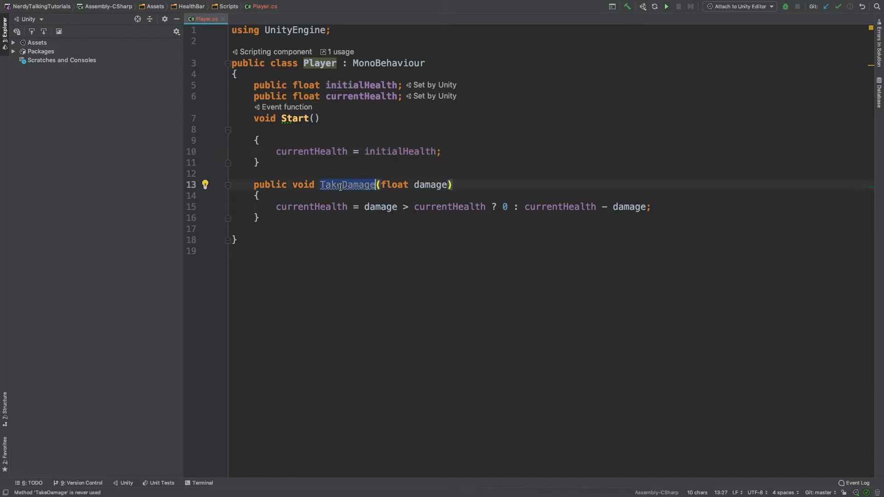
click(428, 185)
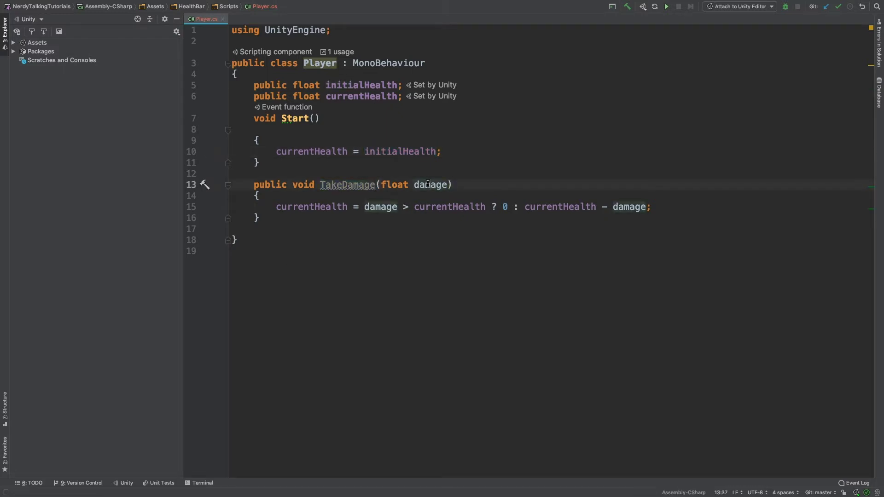
Examine the parts of the conditional expression that assigns currentHealth in TakeDamage
click(316, 208)
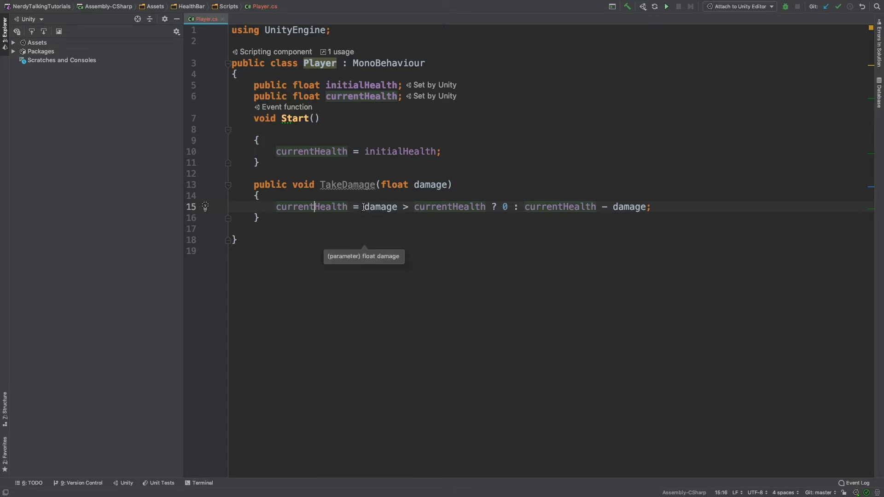
drag(364, 207, 647, 212)
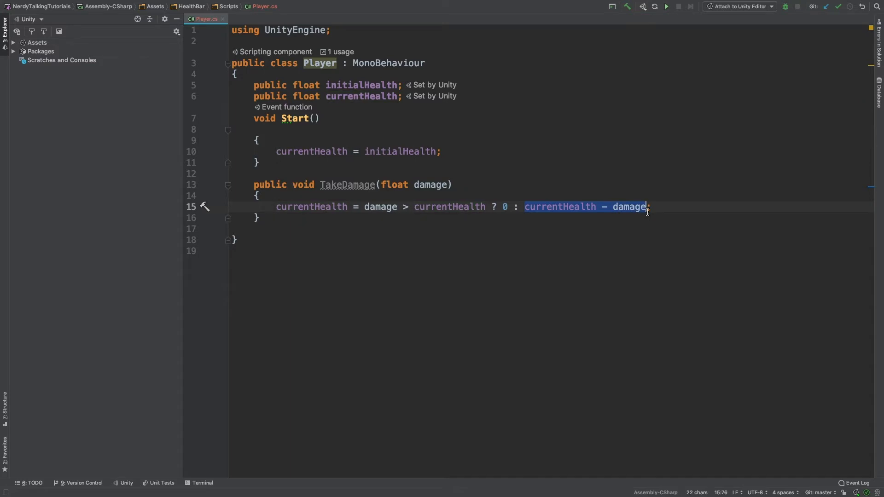
click(671, 207)
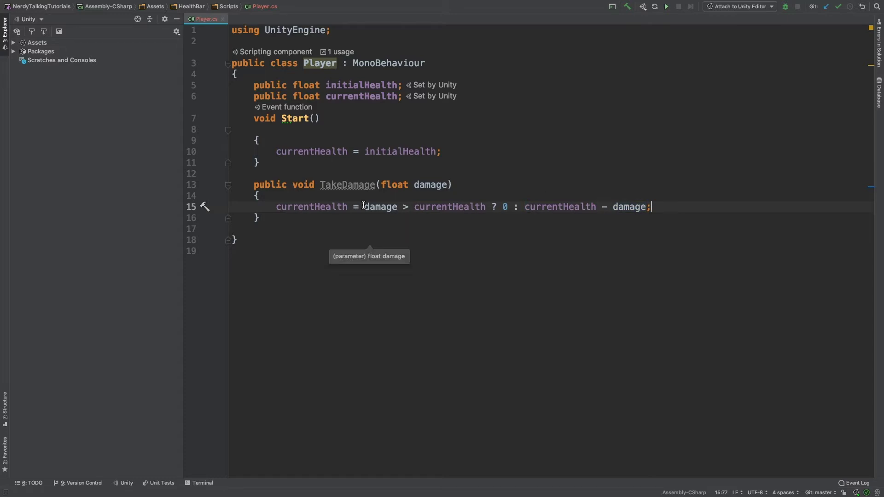
drag(363, 207, 485, 207)
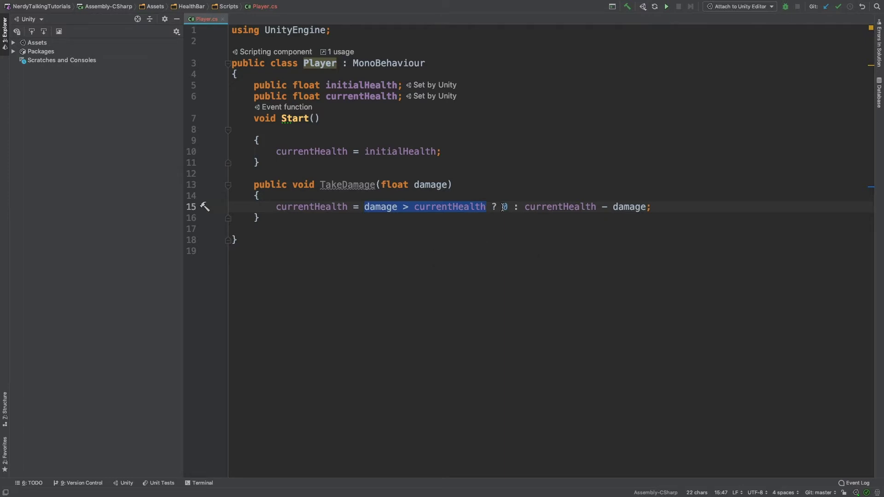
drag(502, 207, 508, 207)
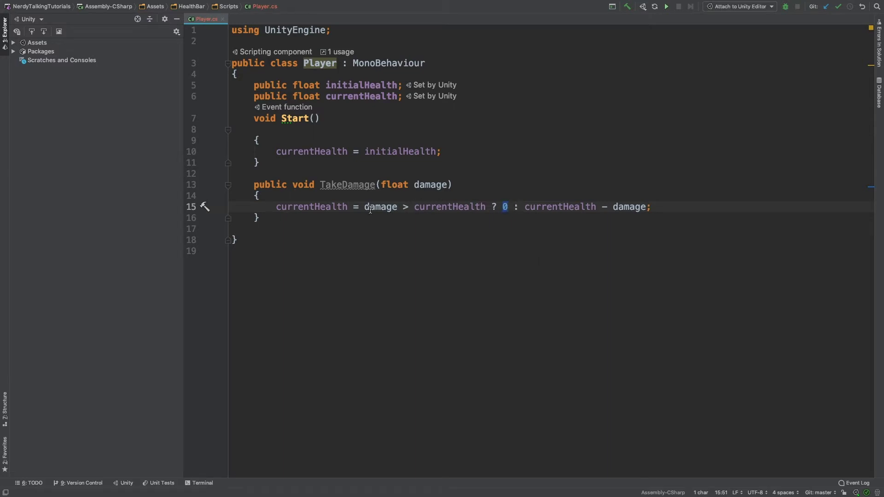
drag(366, 207, 645, 205)
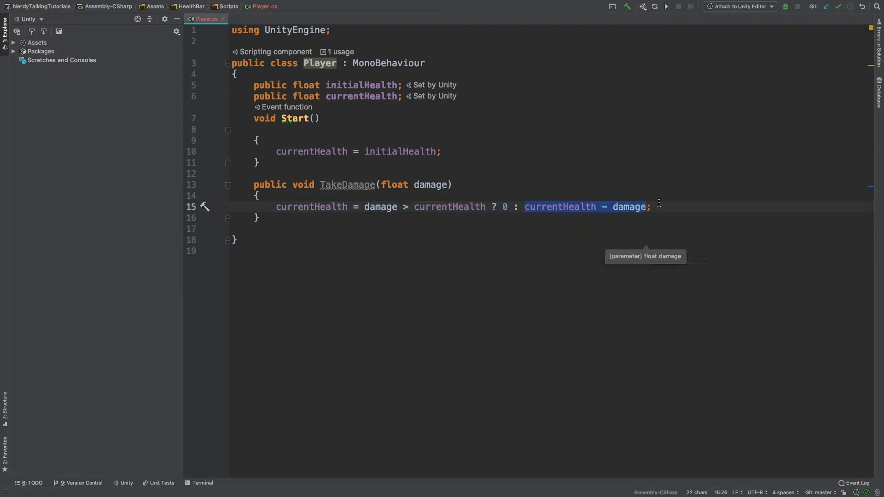
Add the comment "// if condition ? true : false" at the end of the currentHealth assignment in TakeDamage
click(685, 203)
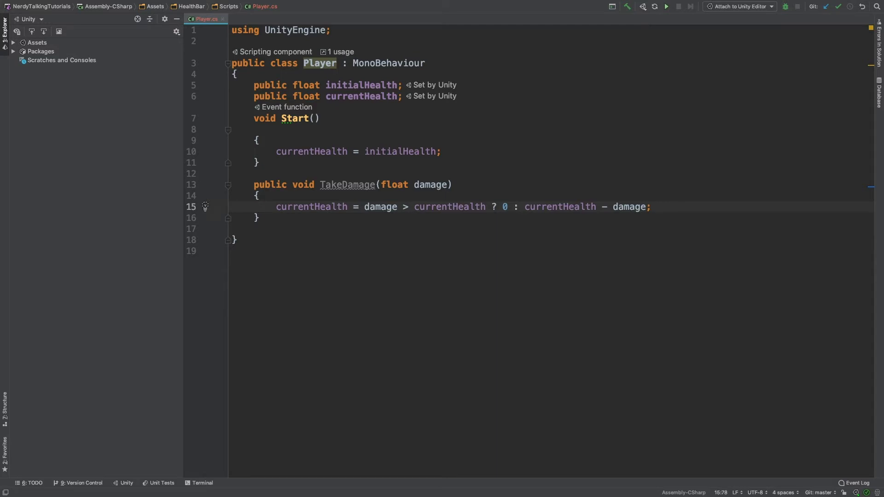
text(// if condition ? true)
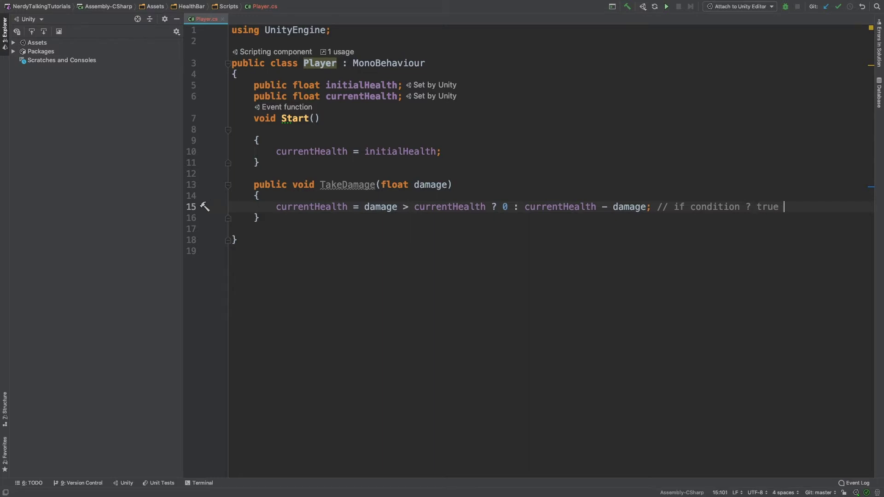
text( : false)
Below the commented line, add an if block for damage > currentHealth that sets currentHealth = 0;
key(Return)
key(Return)
text(if)
text((damage > )
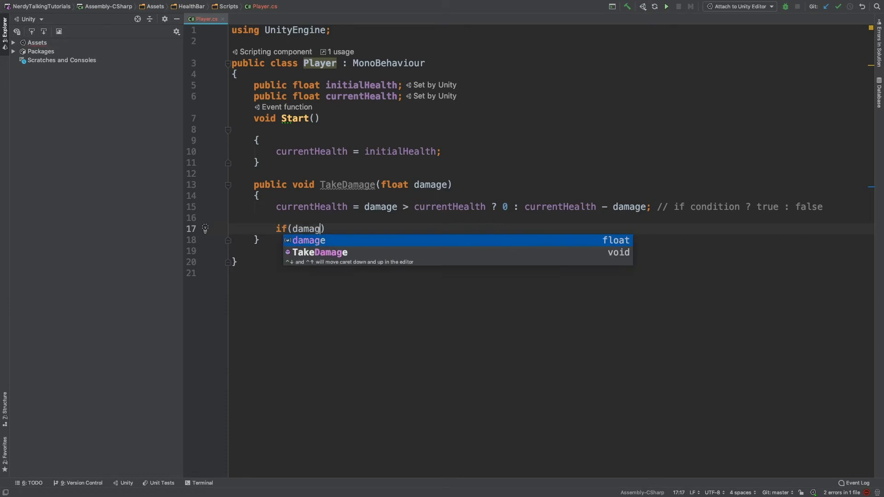
text(cu)
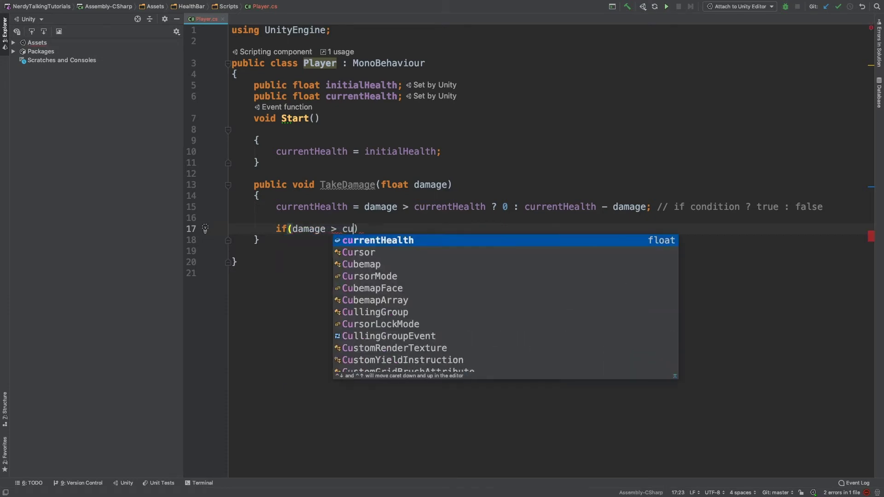
key(Return)
text())
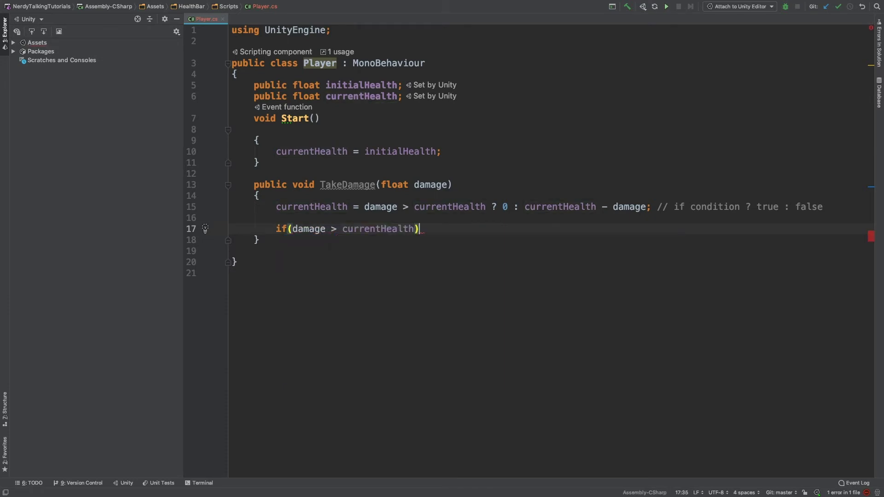
text({)
key(Return)
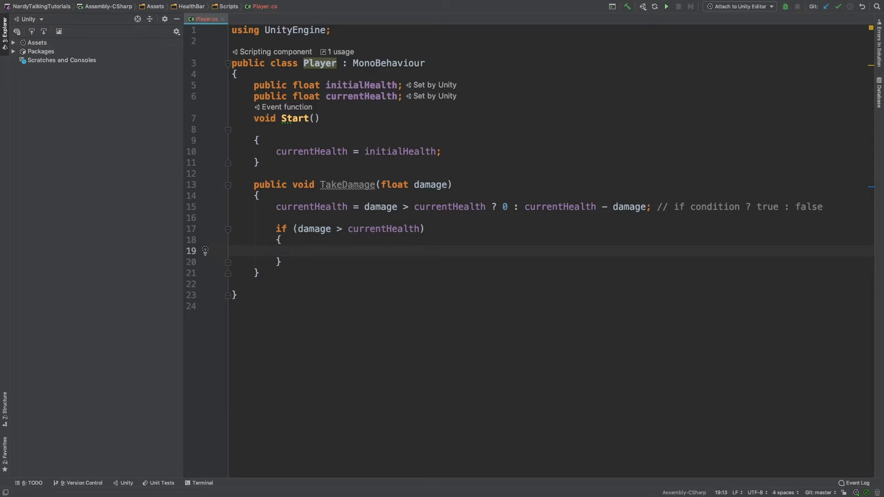
text(cu)
key(Return)
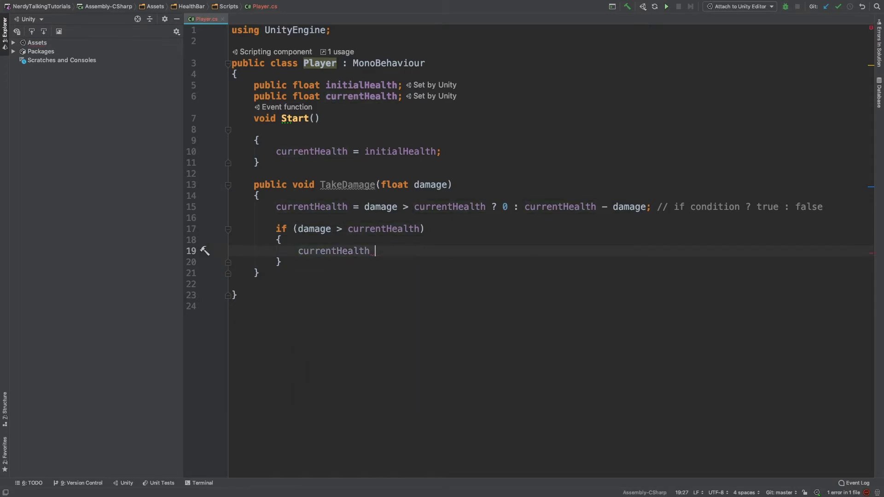
text(= 0;)
Add an else block after the if block containing currentHealth = currentHealth - damage;
key(Down)
key(Return)
text(e)
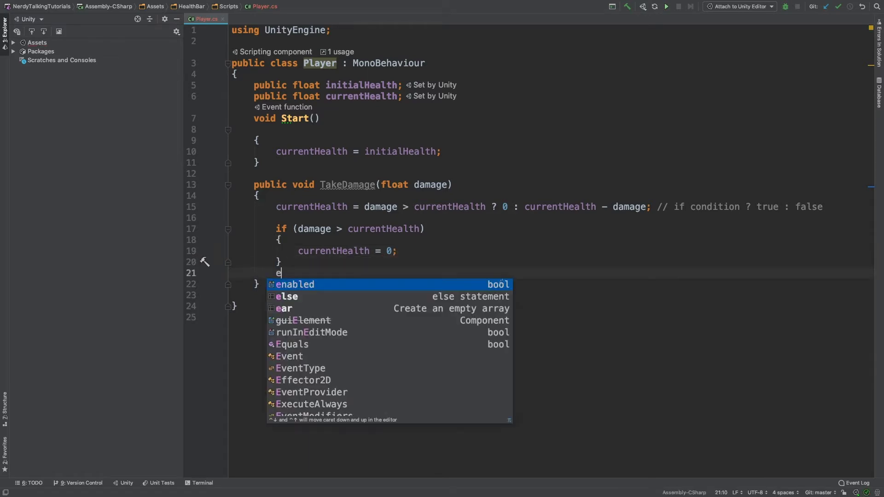
text(lse)
key(Return)
text({)
key(Return)
text(cu)
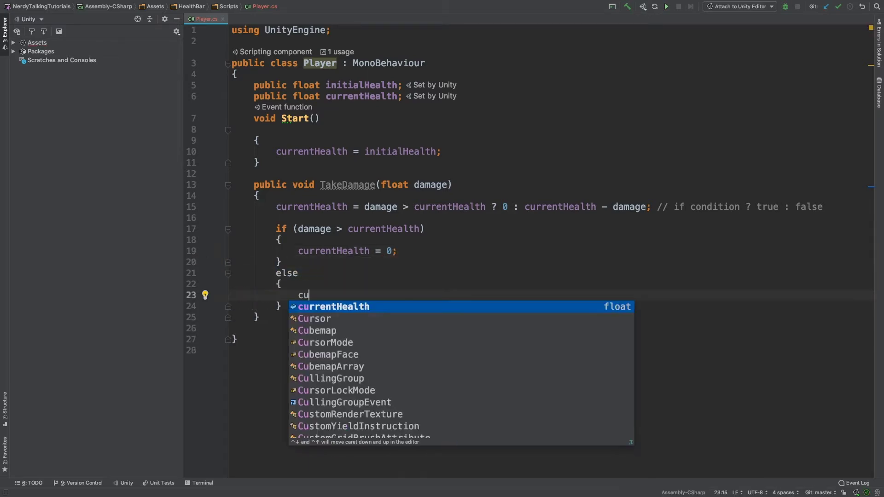
key(Return)
text(=)
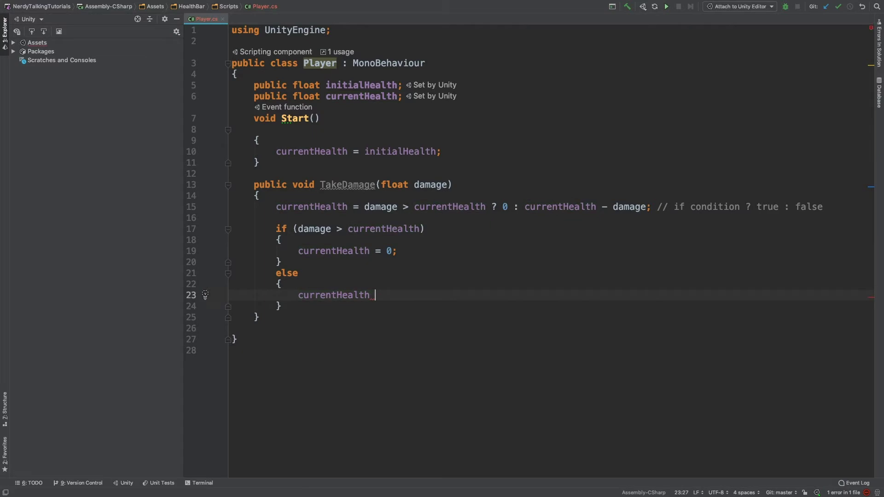
text( cu)
key(Return)
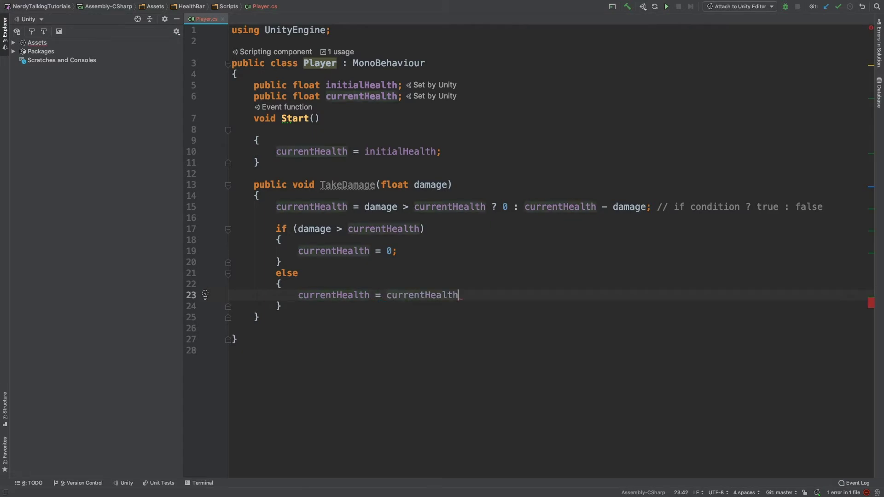
text(- dama)
key(Return)
text(;)
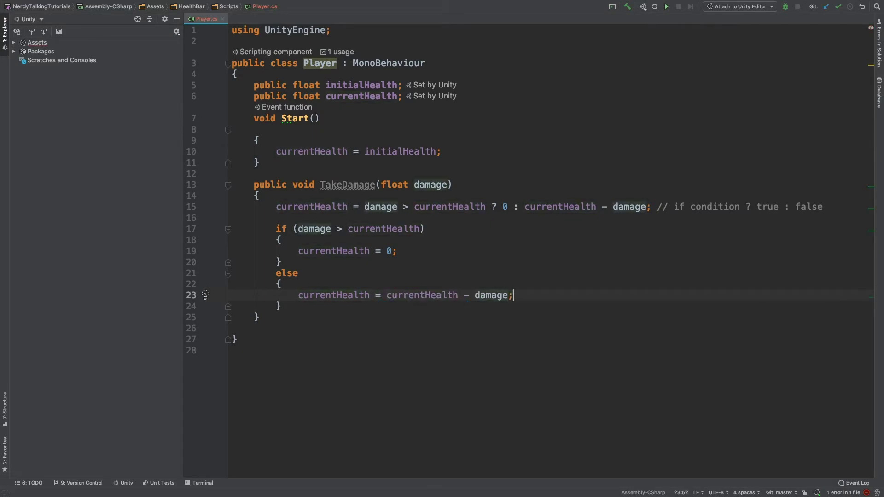
Comment out the if/else block below the currentHealth assignment in TakeDamage
drag(271, 229, 333, 309)
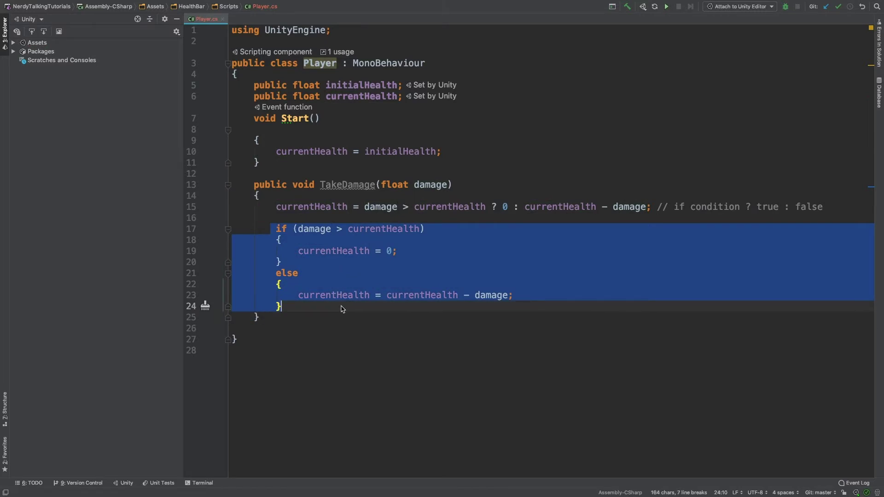
key(ctrl+slash)
click(494, 286)
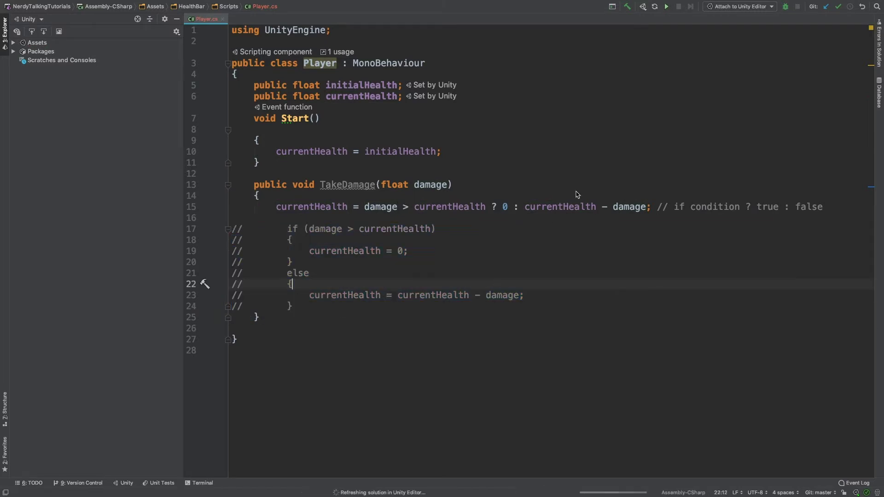
Switch to Unity and examine the On Click setup of the Button under Canvas
key(super+Tab)
click(92, 69)
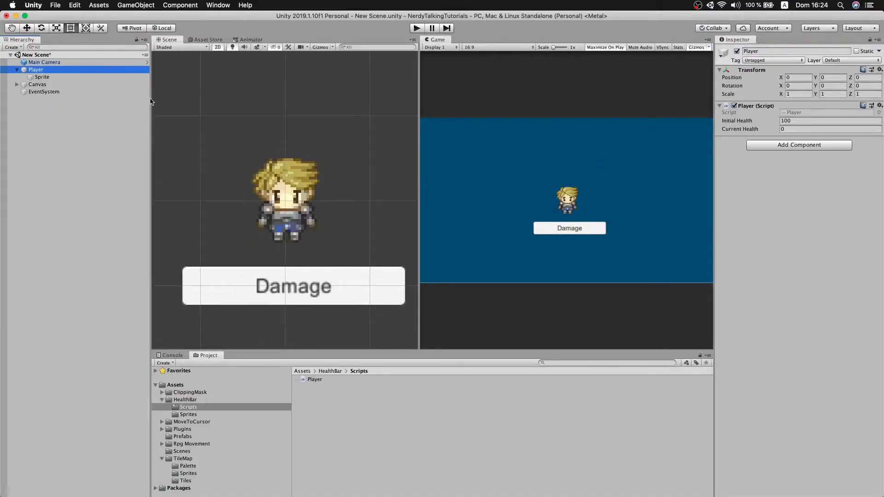
click(16, 84)
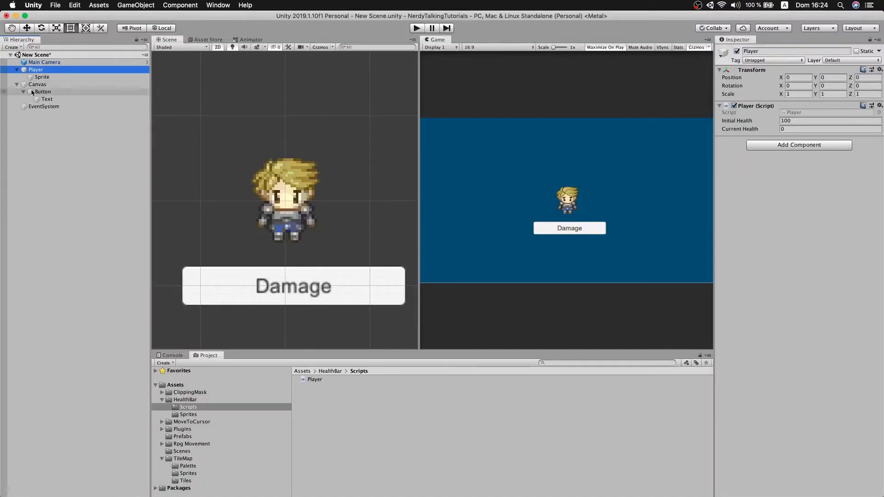
click(23, 91)
click(43, 92)
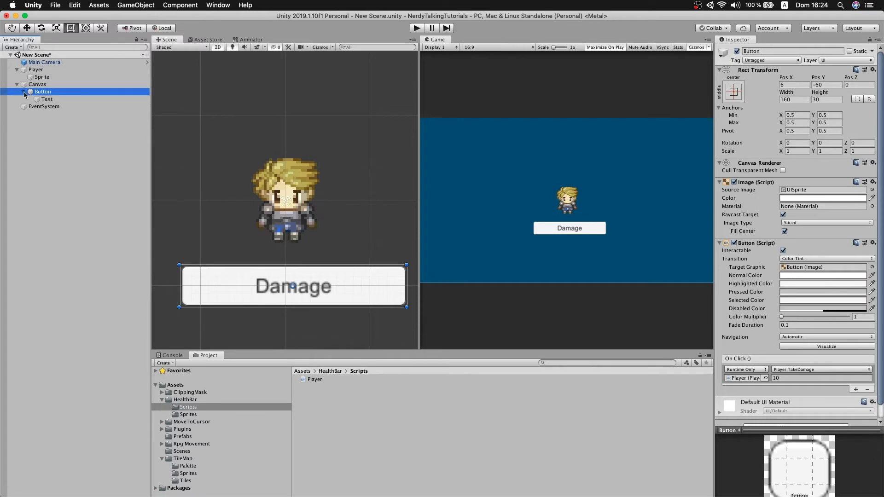
click(24, 92)
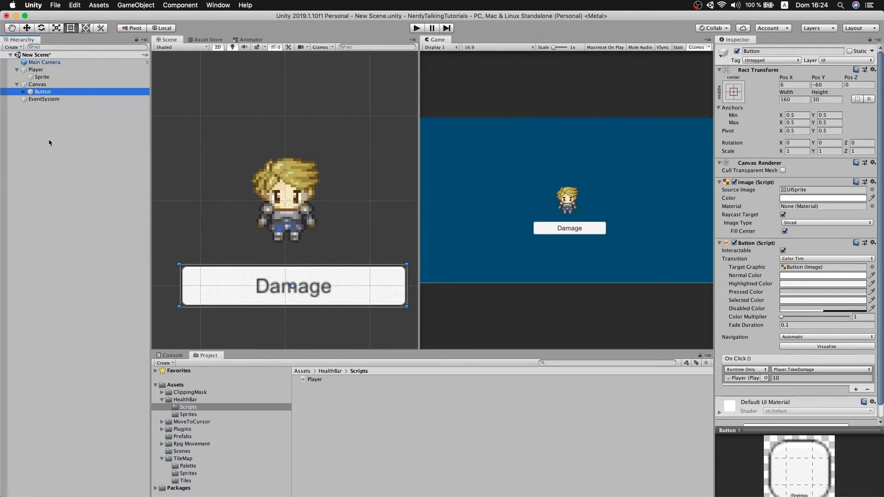
Run the scene with Player selected, trigger Damage repeatedly while watching Current Health, and stop the run
click(31, 70)
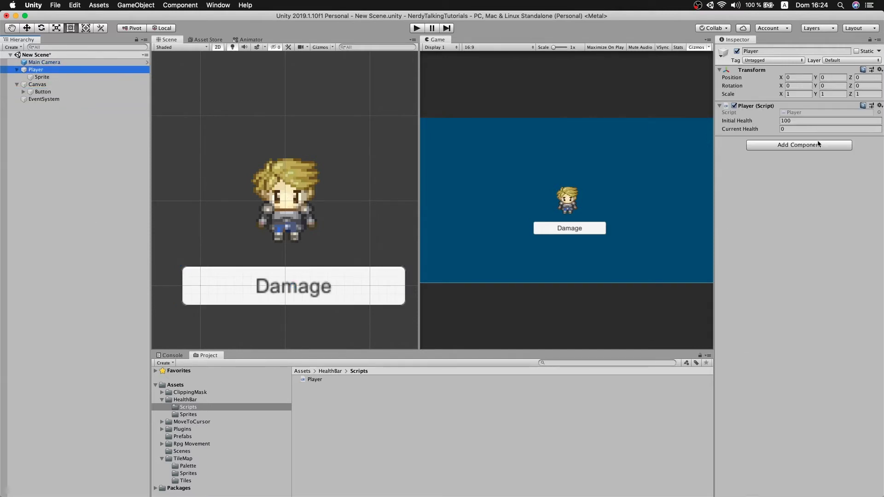
click(417, 28)
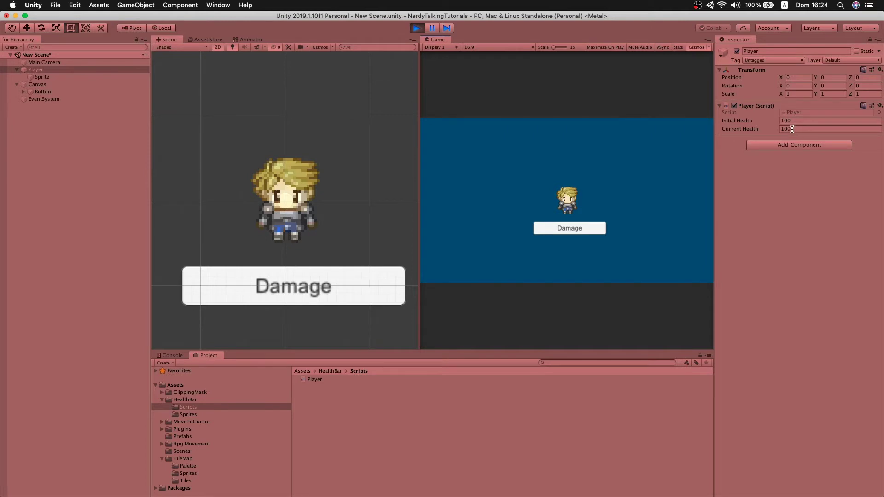
click(569, 230)
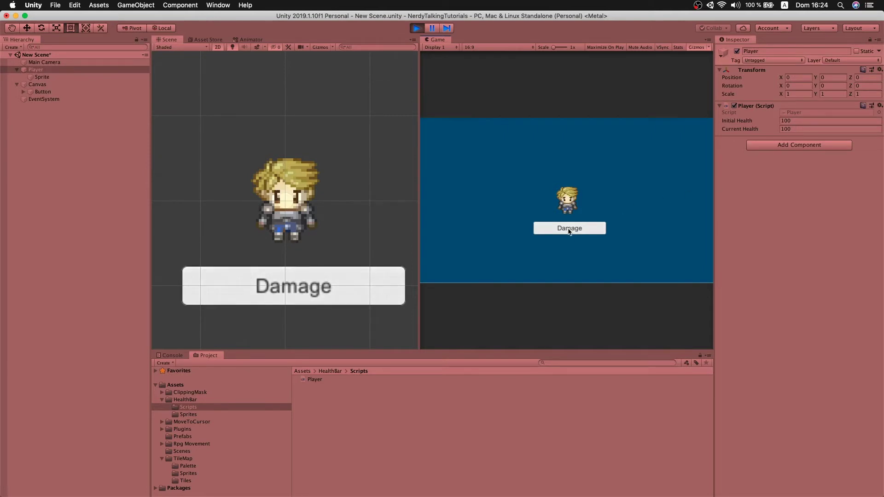
click(569, 230)
click(569, 230)
click(570, 230)
click(569, 231)
click(569, 230)
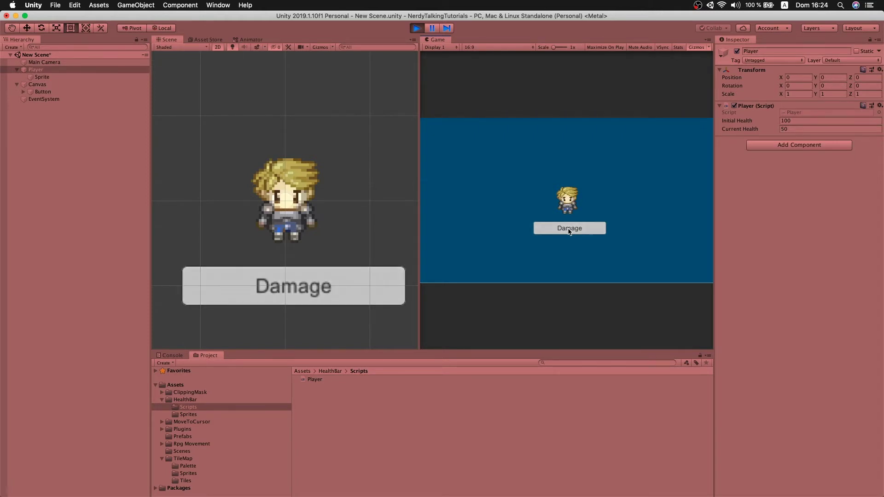
click(569, 230)
click(569, 230)
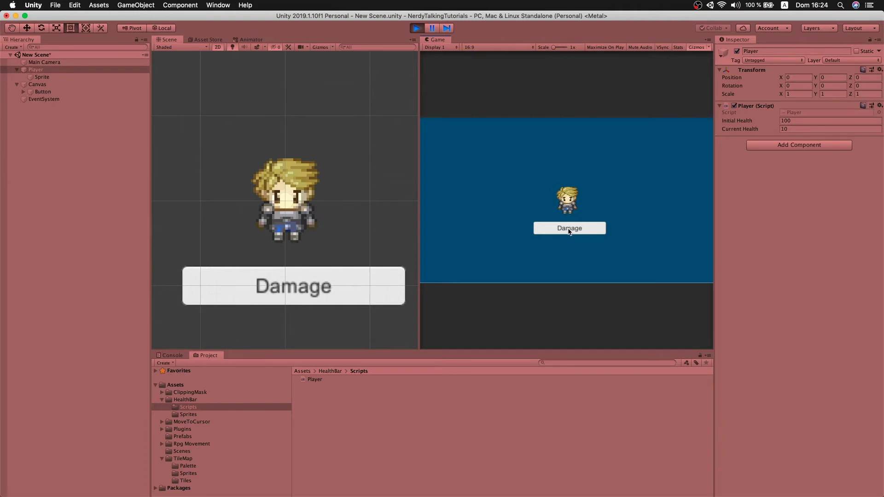
click(569, 231)
click(569, 230)
click(569, 230)
click(416, 28)
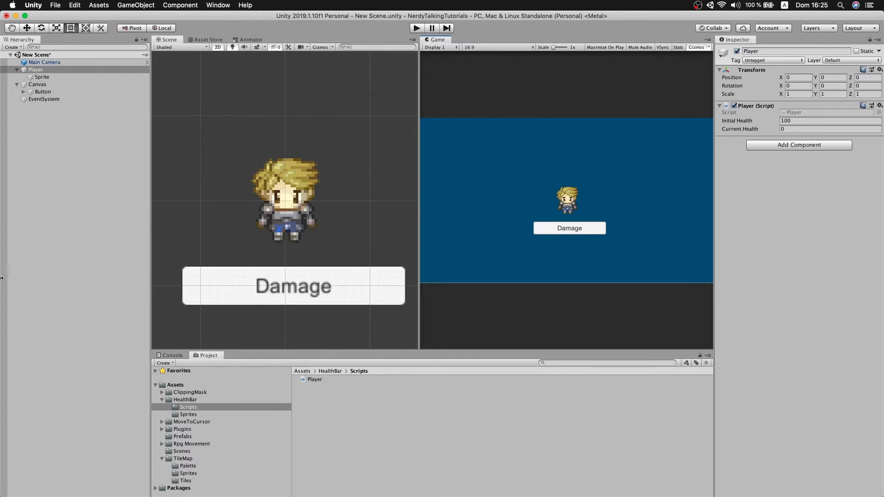
Create an empty child object under Canvas and name it HealthBar
click(28, 70)
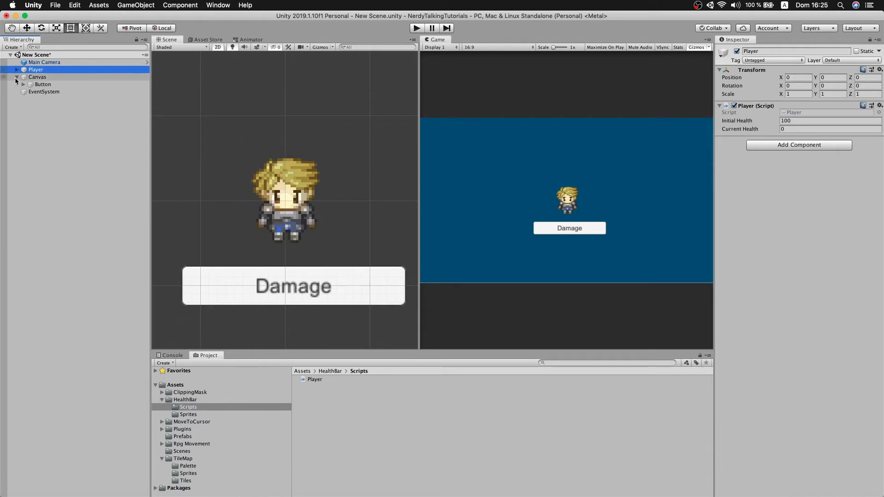
key(Left)
click(35, 78)
right_click(35, 79)
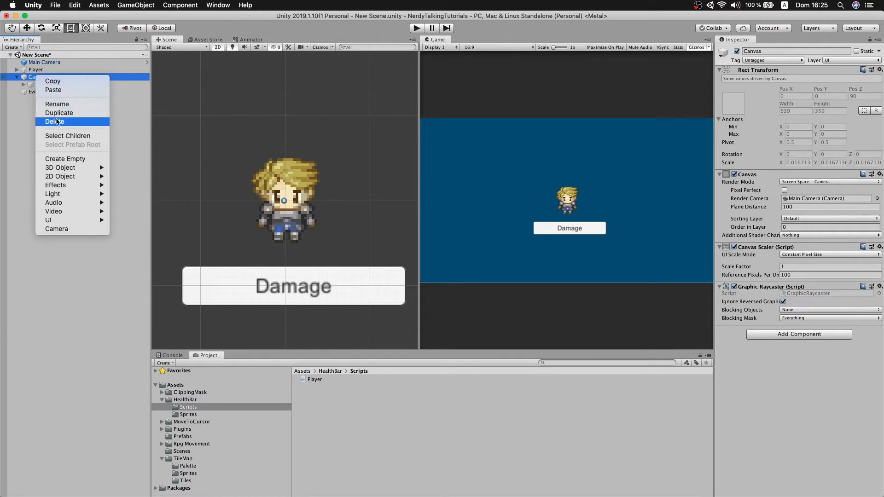
click(66, 160)
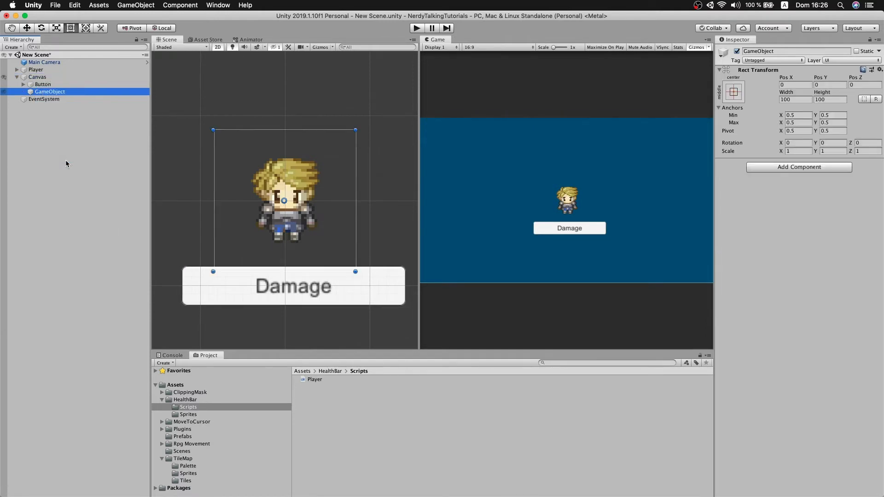
click(54, 93)
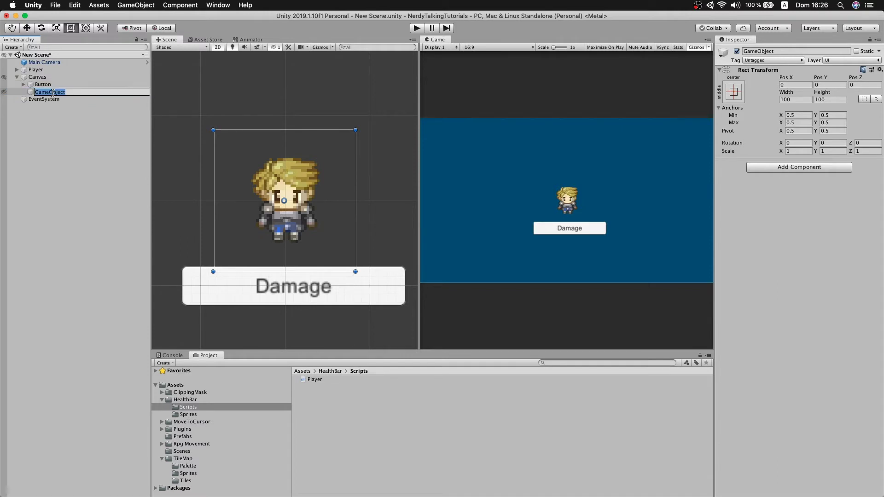
text(healthBar)
key(Return)
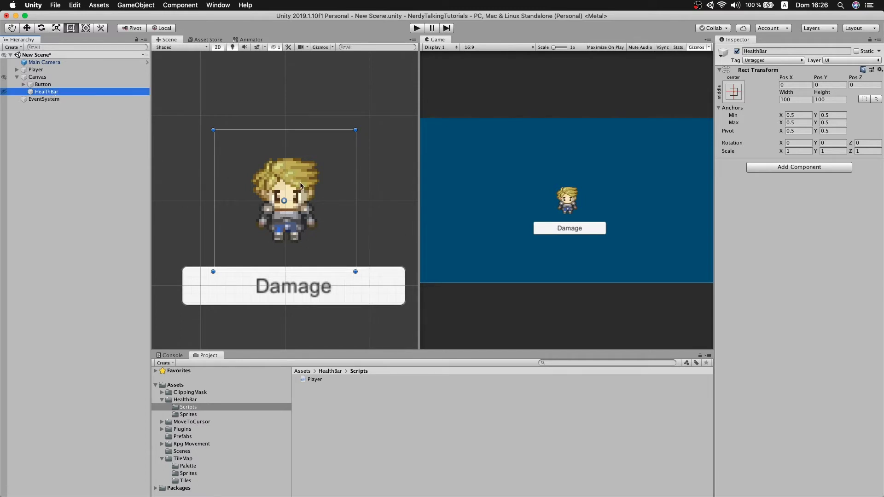
Move HealthBar above the player character and resize its rectangle to about 223 wide by 44 high
scroll(305, 206, down, 10)
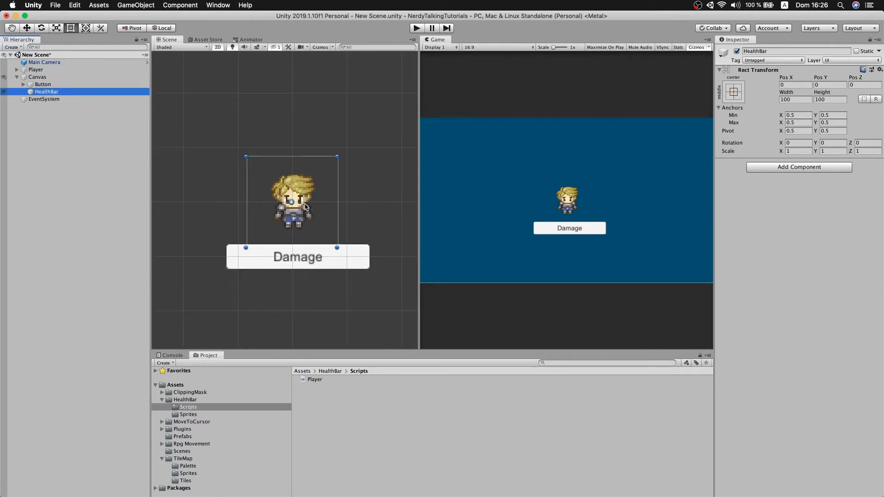
key(w)
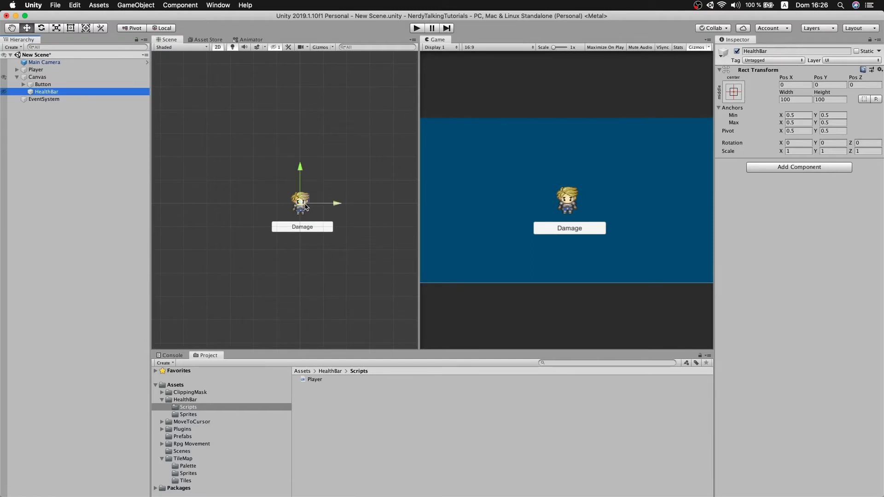
mouse_move(304, 204)
mouse_down()
mouse_move(304, 154)
mouse_move(304, 173)
mouse_up()
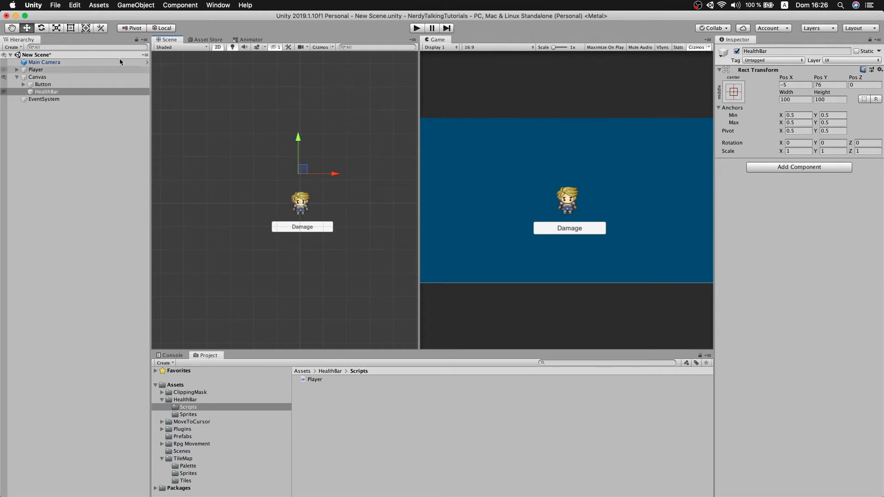
click(70, 27)
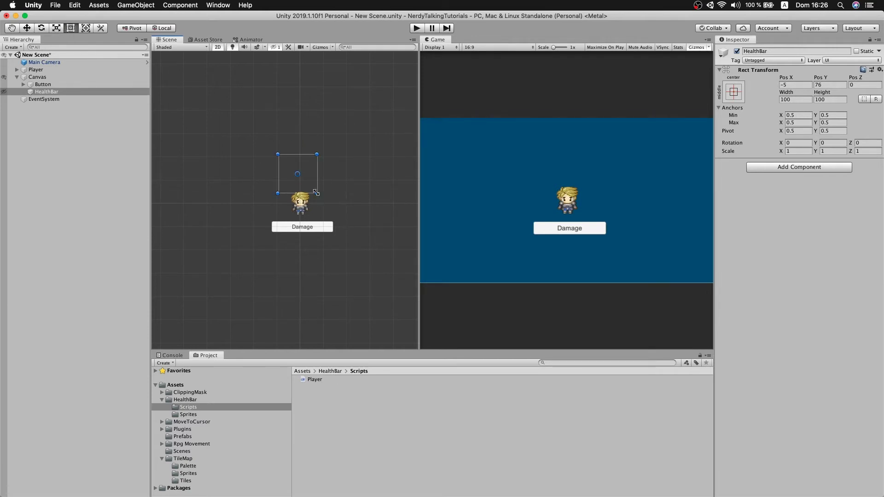
mouse_move(316, 194)
mouse_down()
mouse_move(325, 170)
mouse_move(369, 171)
mouse_move(351, 172)
mouse_up()
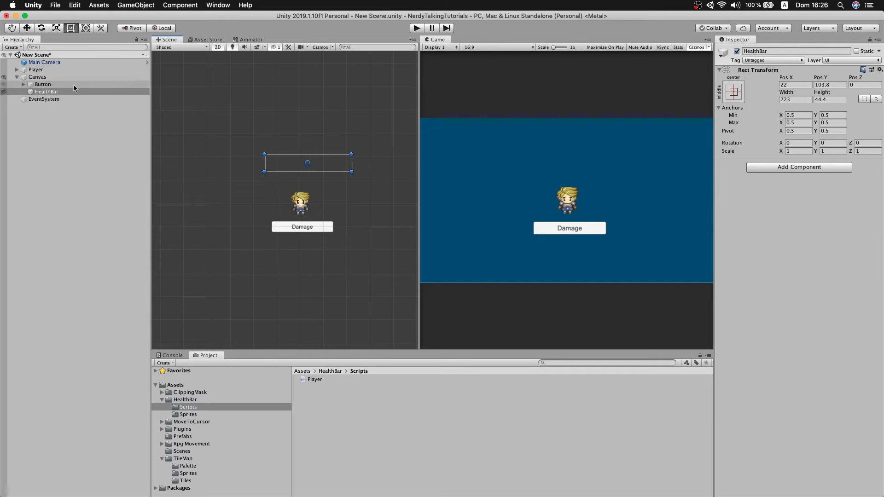
Add a UI Image as a child of HealthBar and reset its Rect Transform
click(49, 93)
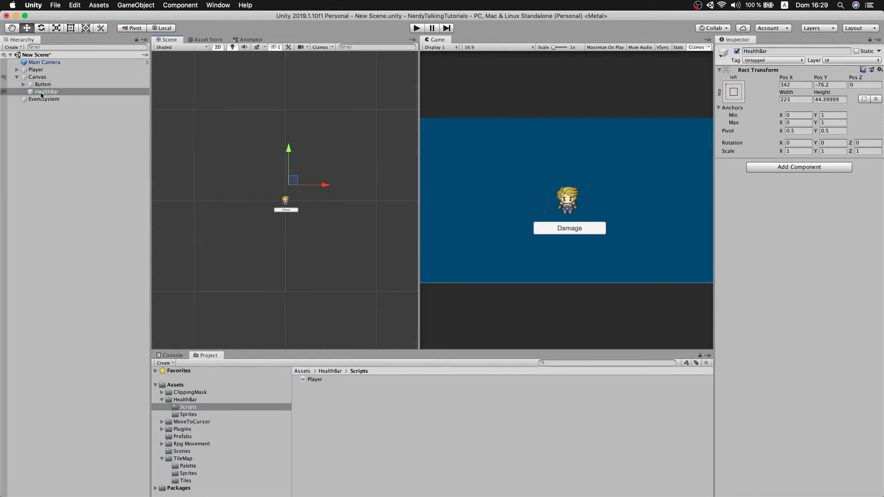
right_click(42, 92)
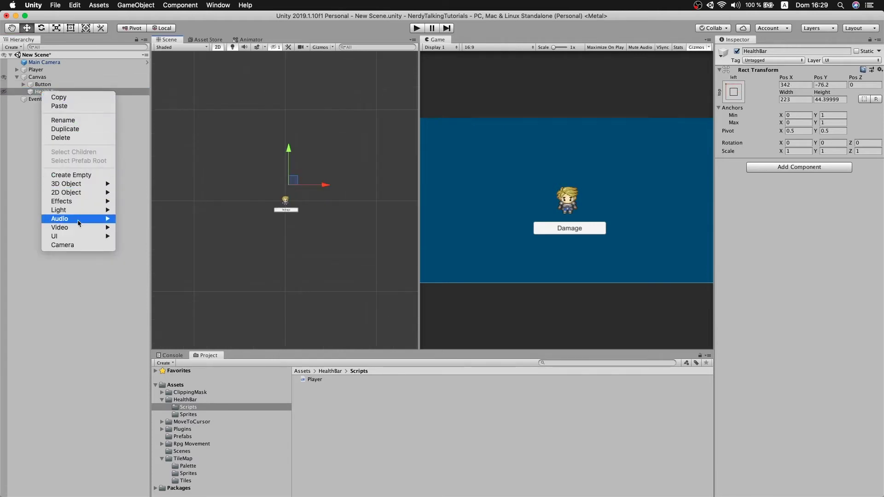
mouse_move(80, 234)
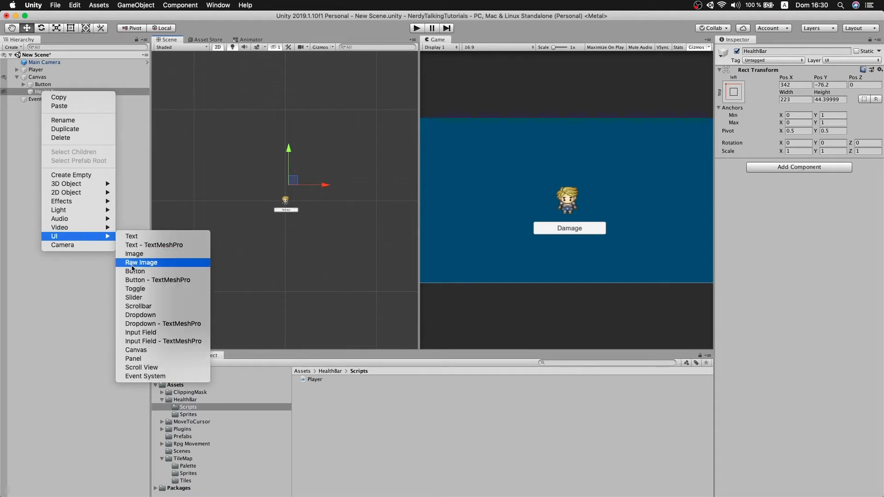
click(157, 254)
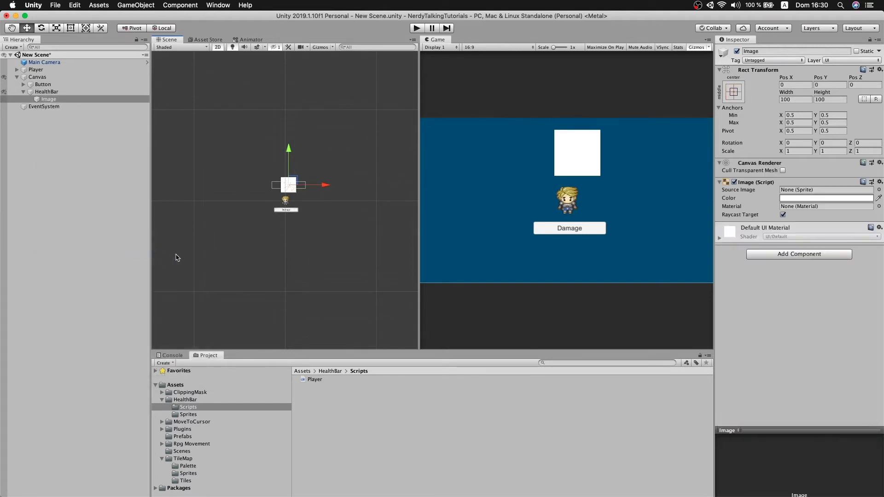
right_click(767, 73)
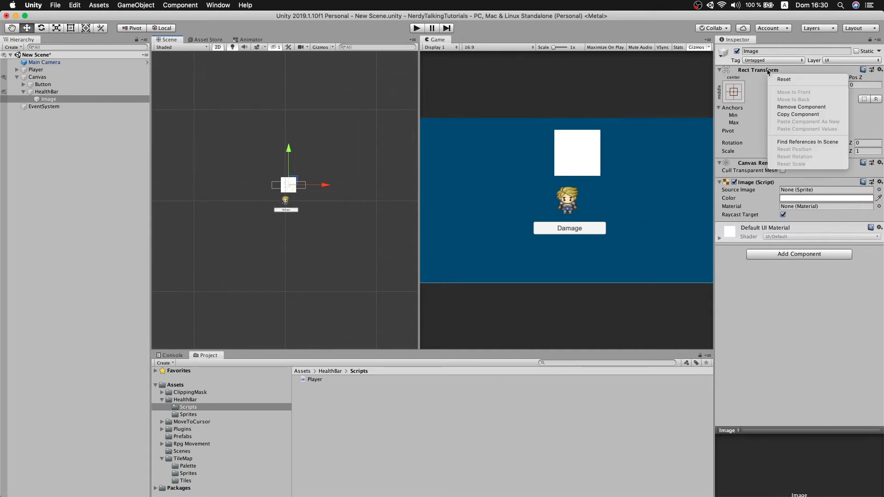
click(779, 80)
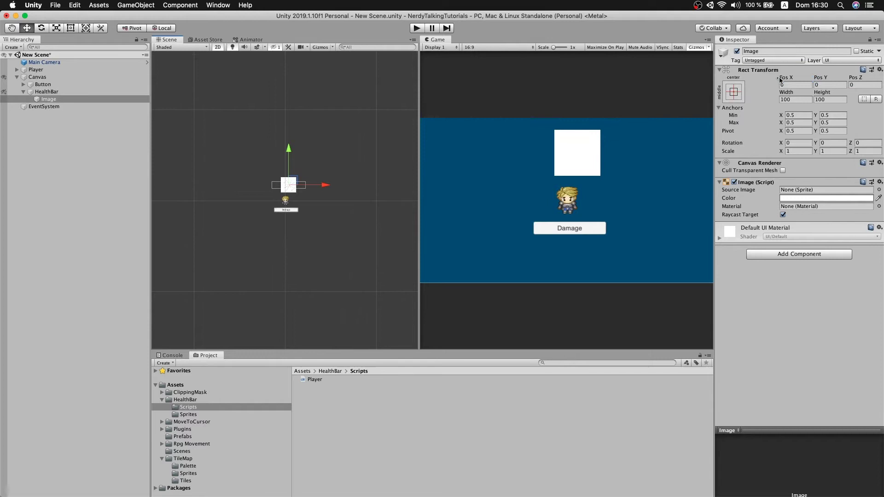
Anchor the Image to middle with horizontal stretch, and set Left to 0, Right to 0 and Height to 20
click(734, 92)
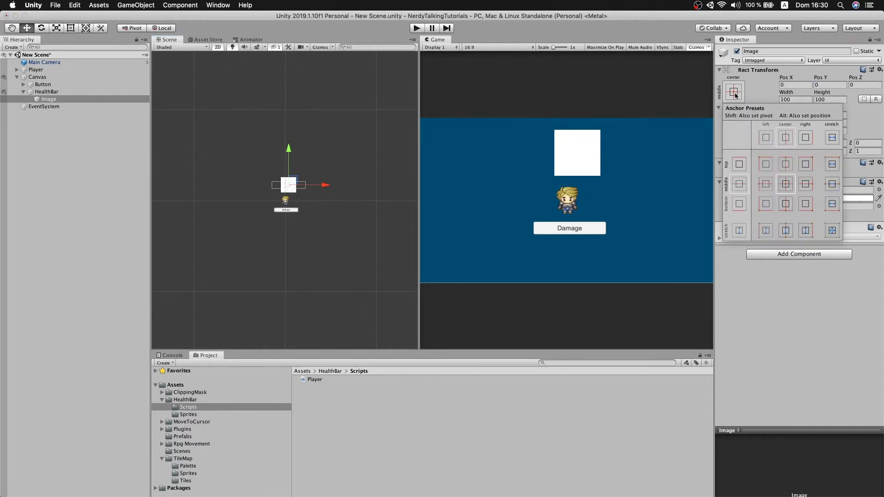
click(834, 186)
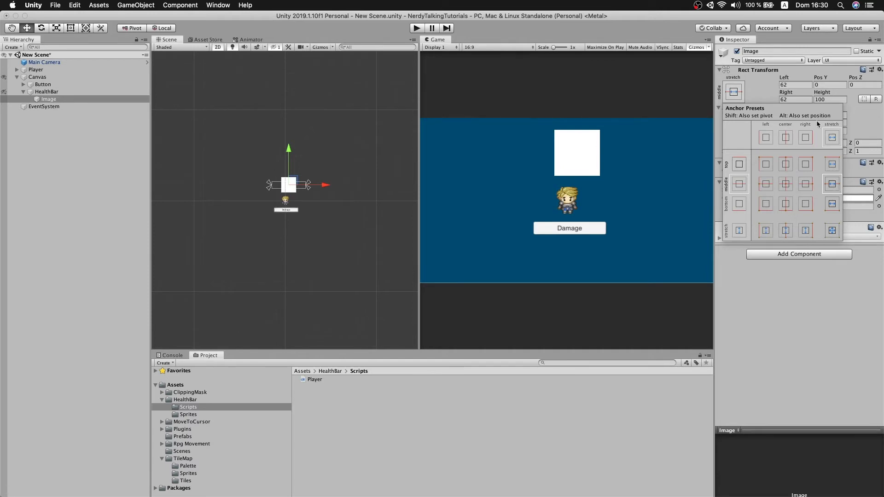
click(788, 85)
text(0)
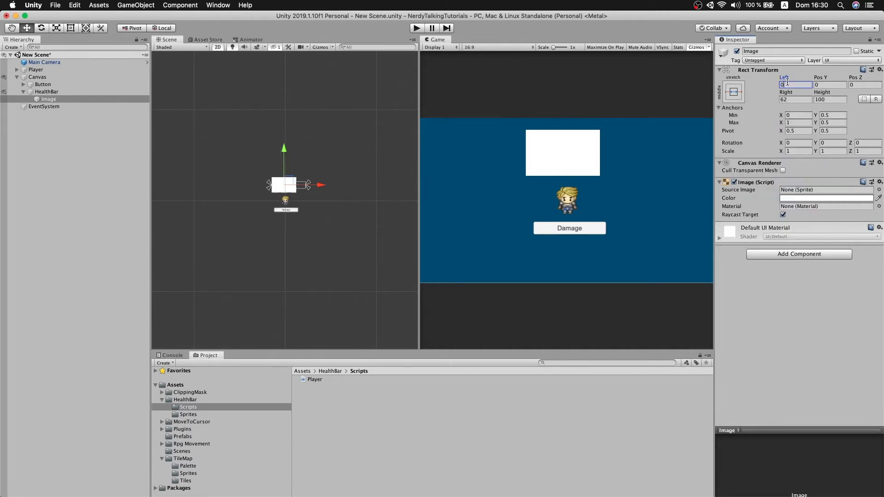
click(788, 99)
text(0)
click(830, 100)
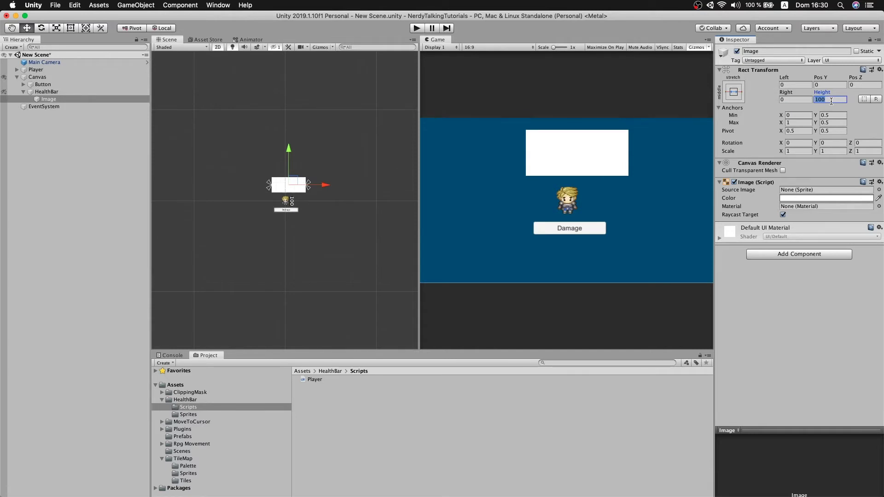
text(20)
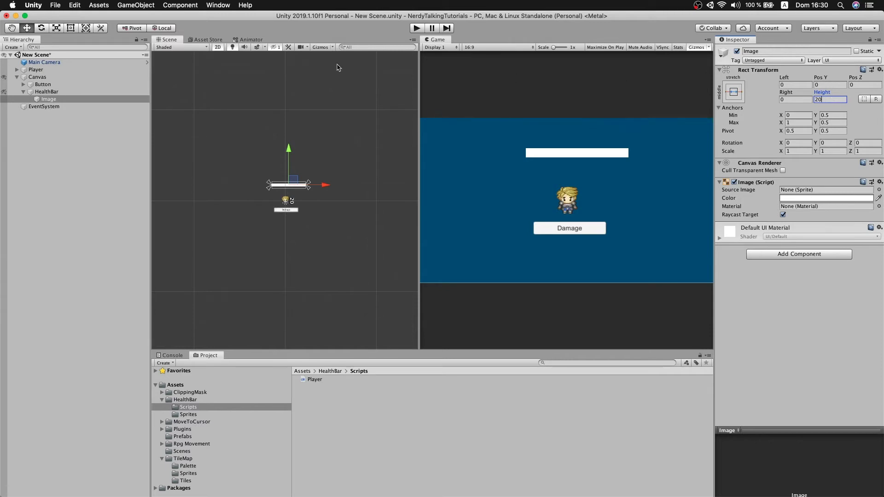
Move HealthBar to the upper-left corner of the canvas, at about Pos X 127 and Pos Y -28
click(48, 94)
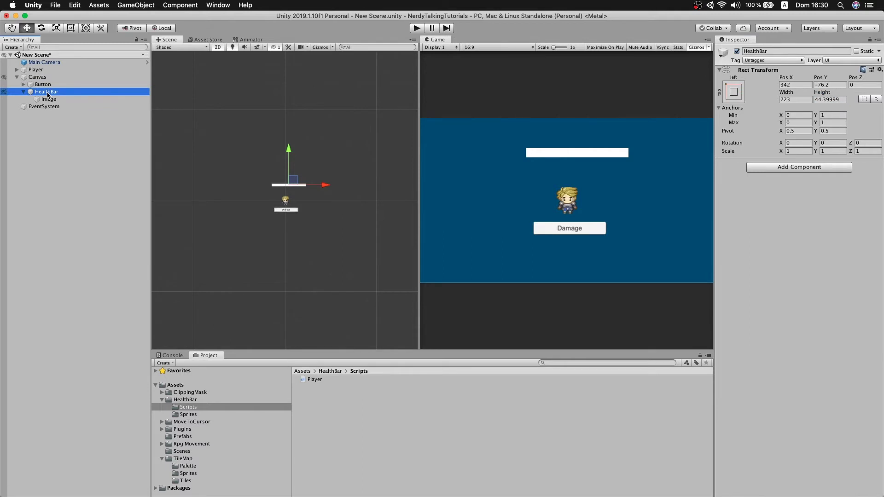
drag(293, 182, 259, 177)
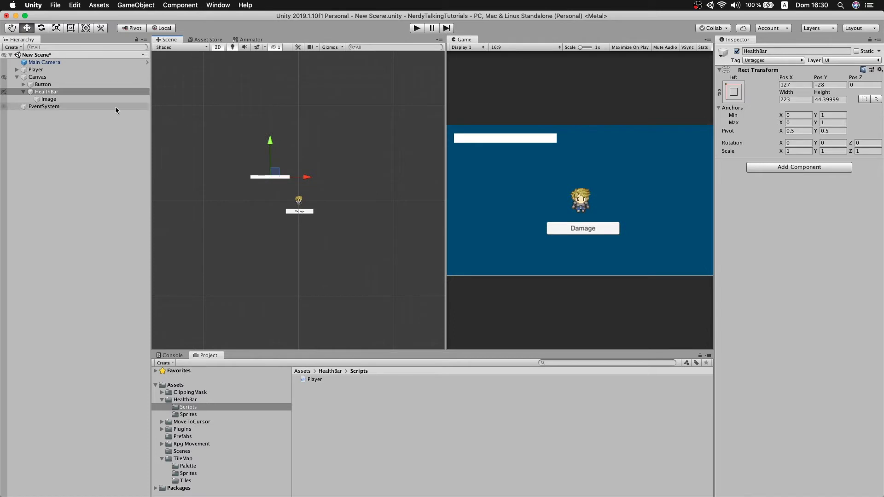
Rename the Image under HealthBar to Background
click(52, 100)
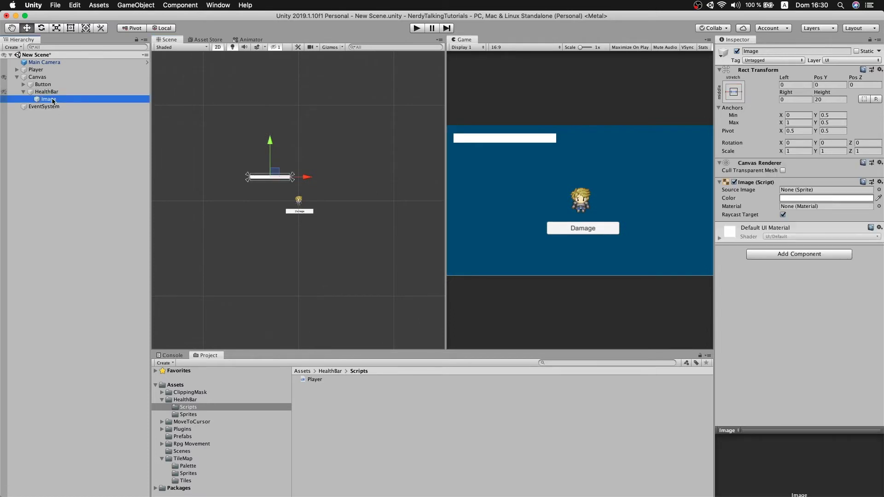
click(52, 100)
text(B)
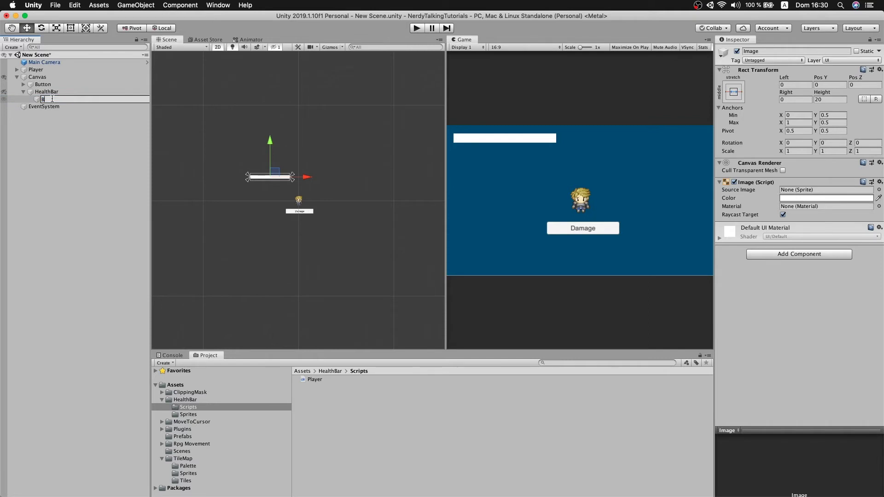
text(ackground)
key(Return)
Set the Background image's color to a bright, fully saturated red
click(806, 199)
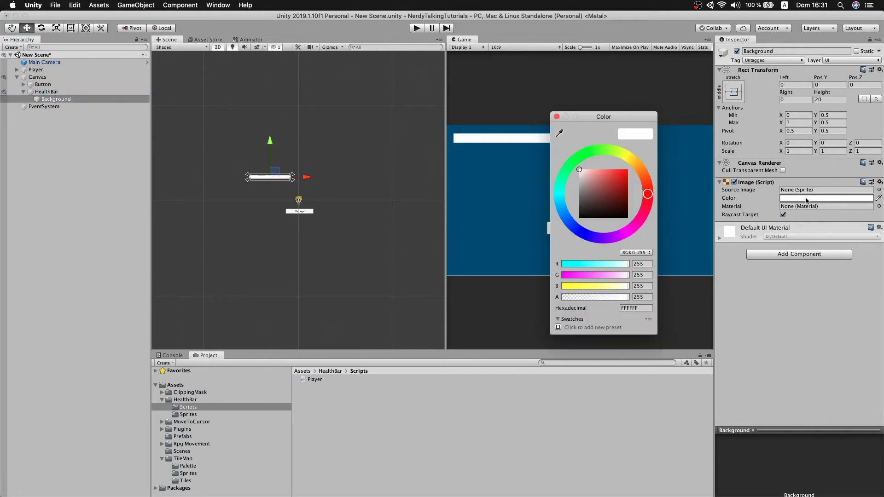
click(628, 171)
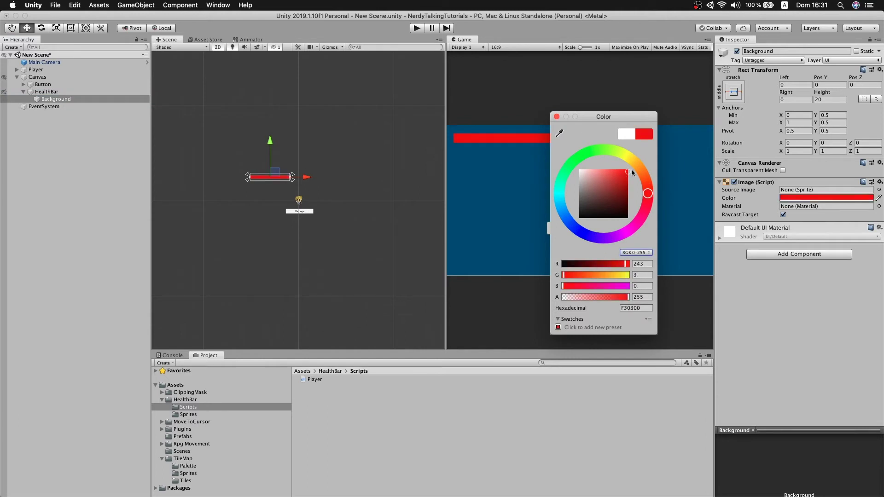
click(556, 117)
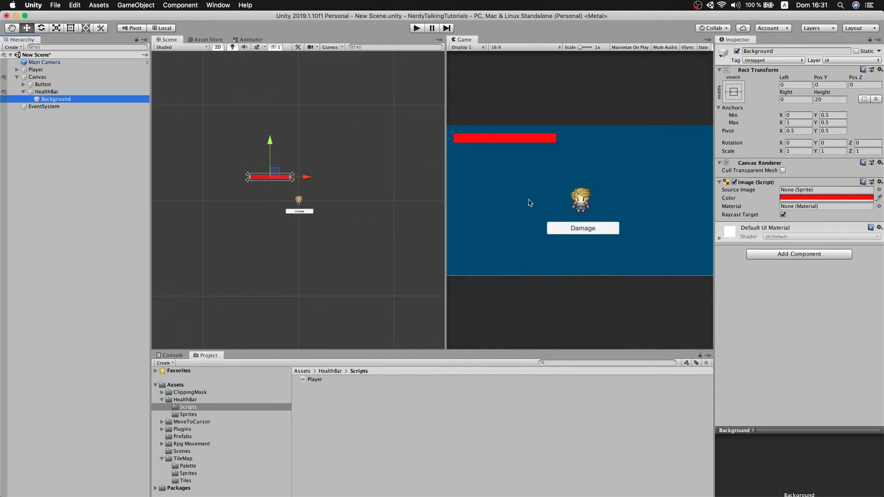
Duplicate Background within HealthBar and rename the copy RemainingHealth
right_click(60, 101)
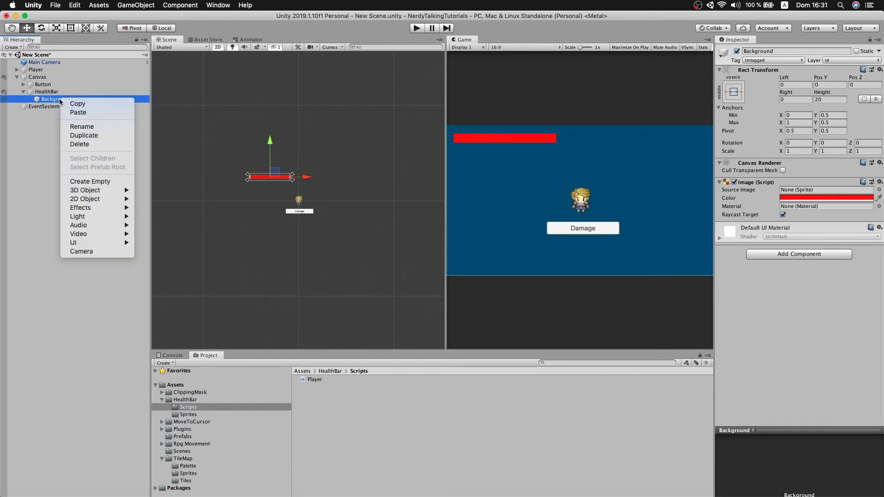
click(109, 135)
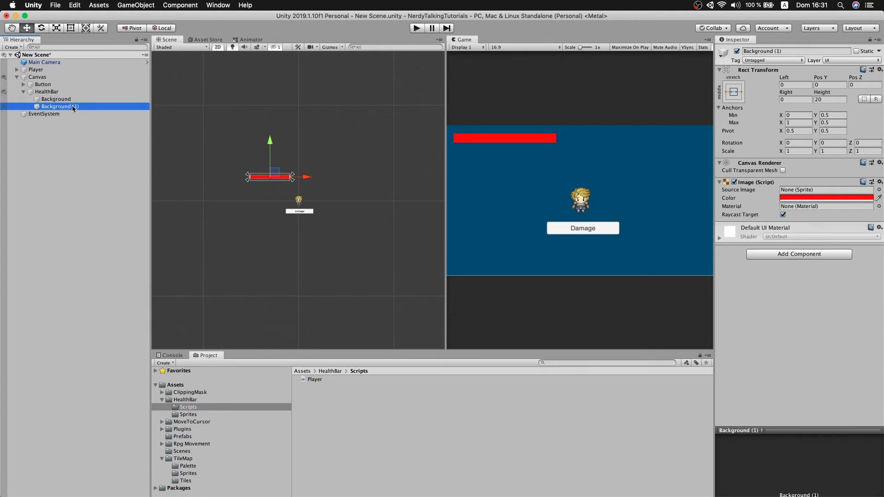
click(72, 105)
text(RemainingHealth)
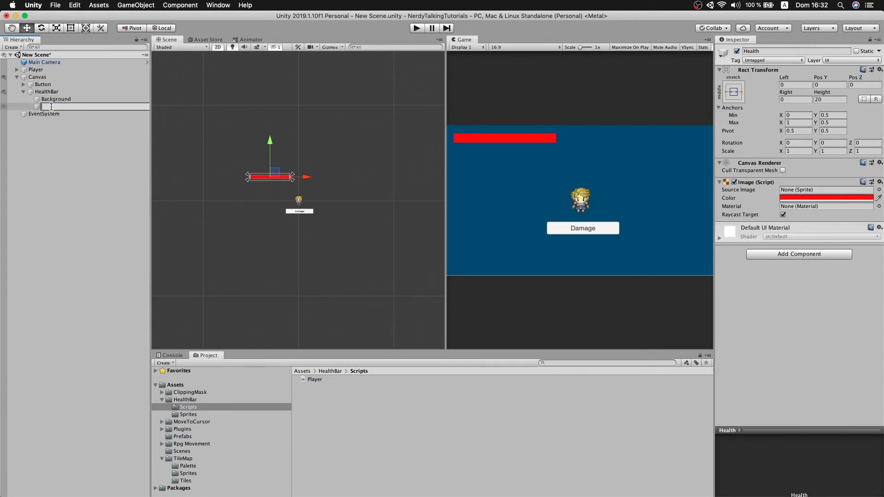
key(Return)
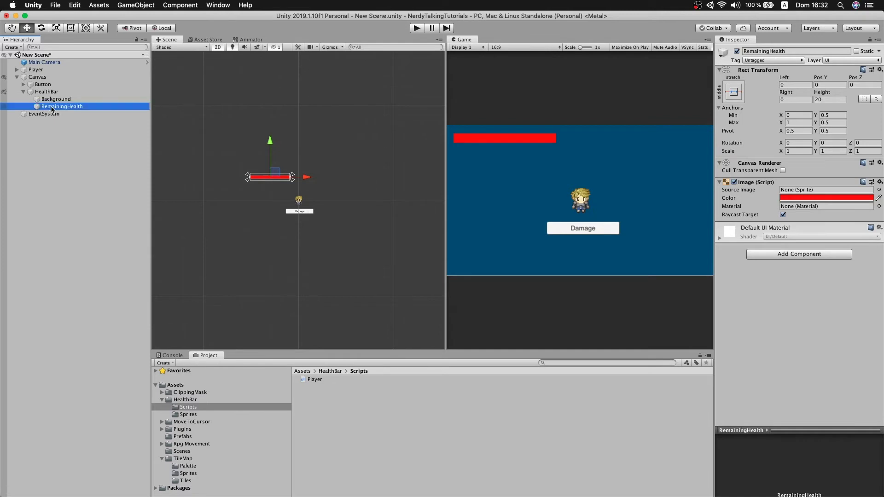
Change the RemainingHealth image's color to bright green
click(822, 198)
click(581, 156)
click(556, 117)
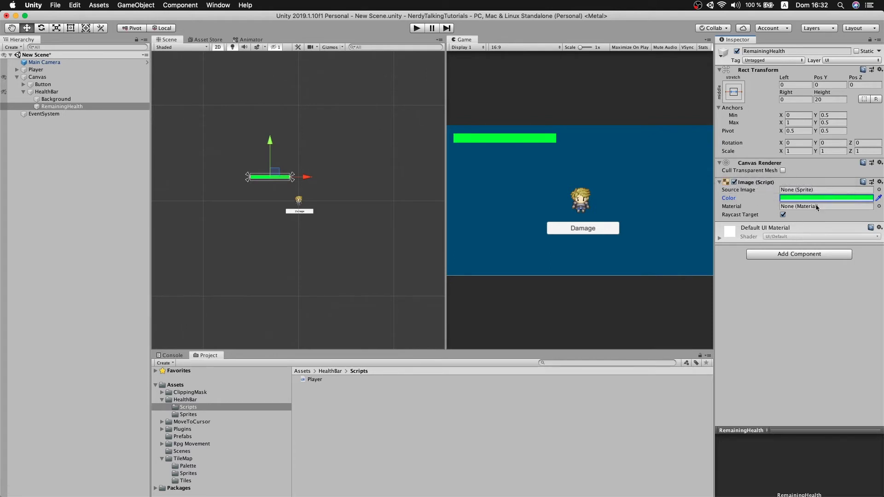
Create a Square sprite in the HealthBar Sprites folder, keeping the default name Square
click(181, 401)
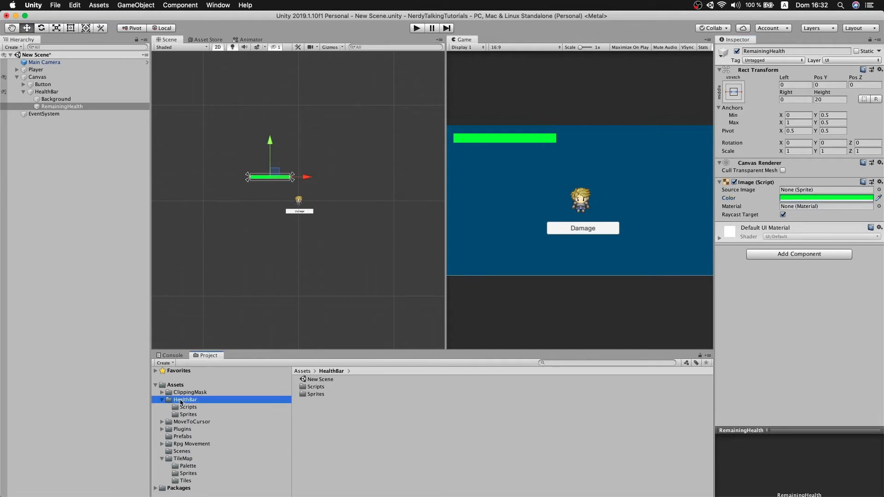
double_click(315, 395)
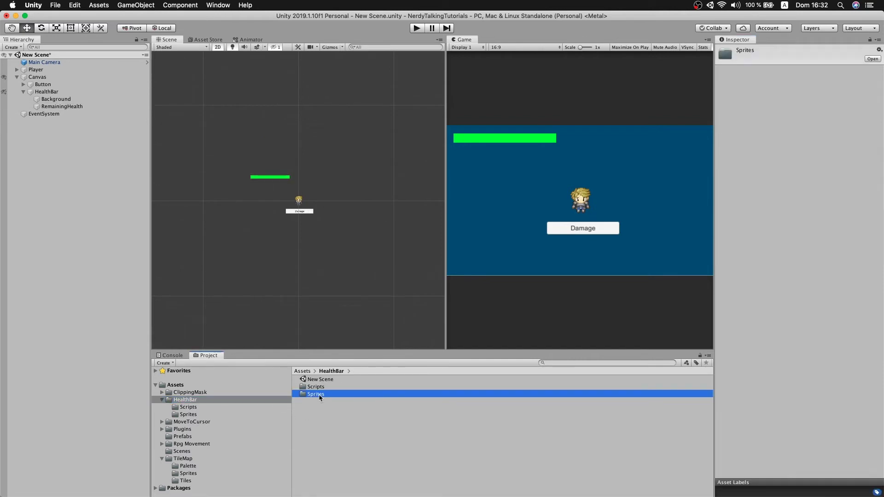
click(295, 379)
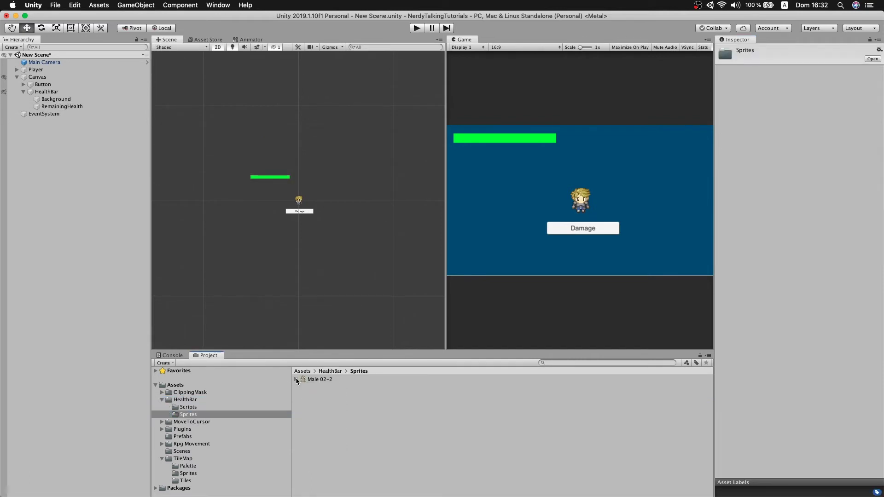
right_click(321, 415)
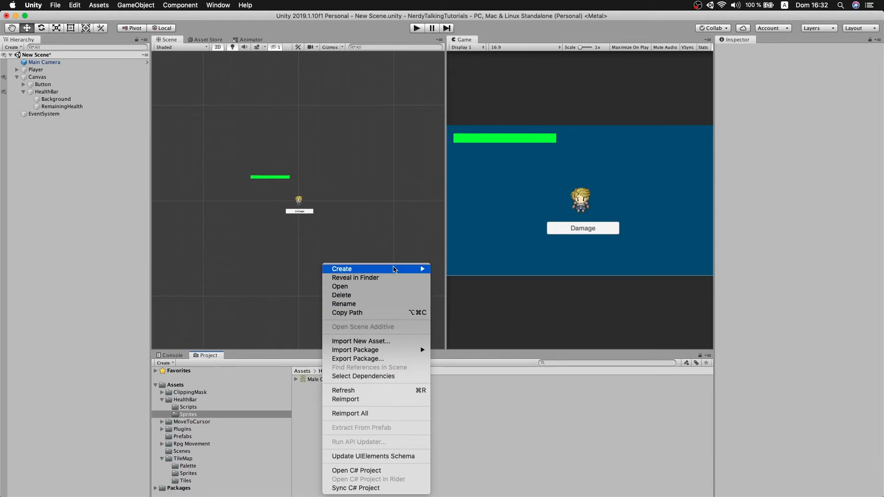
mouse_move(393, 269)
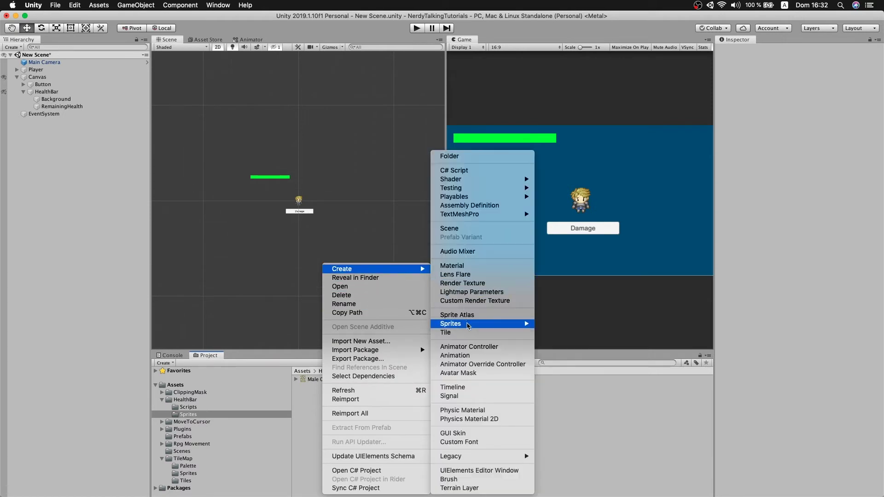
mouse_move(526, 324)
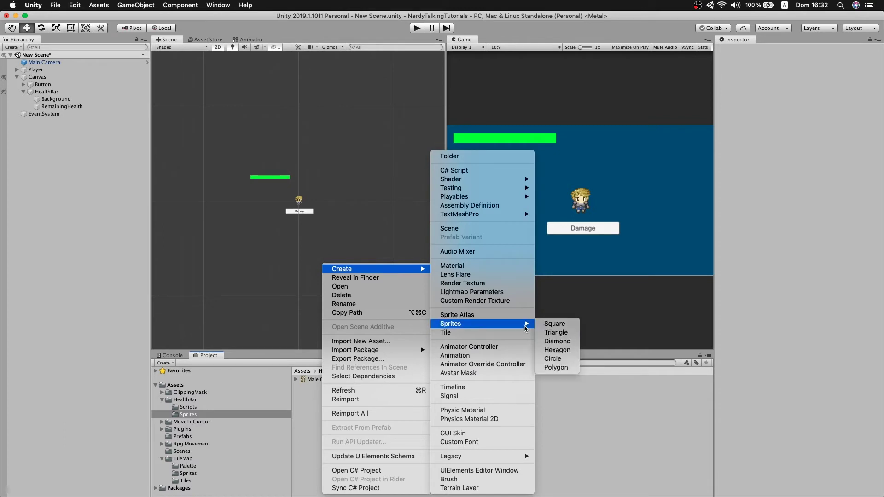
click(574, 328)
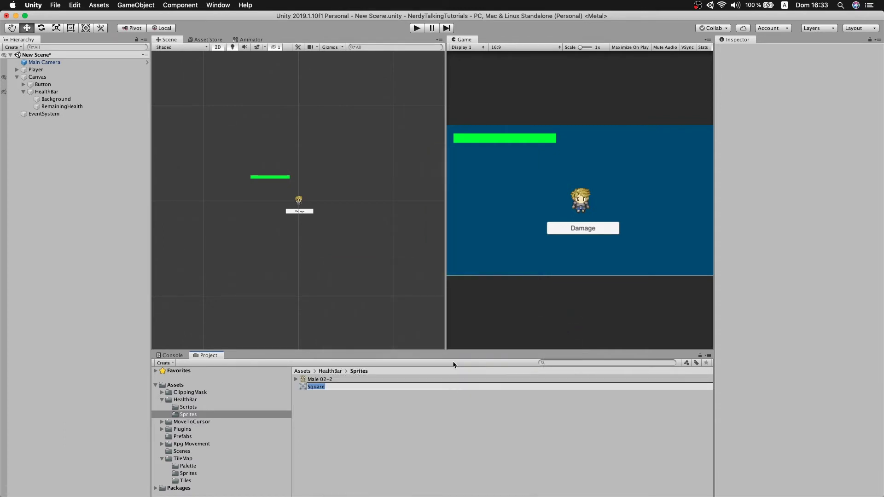
key(Return)
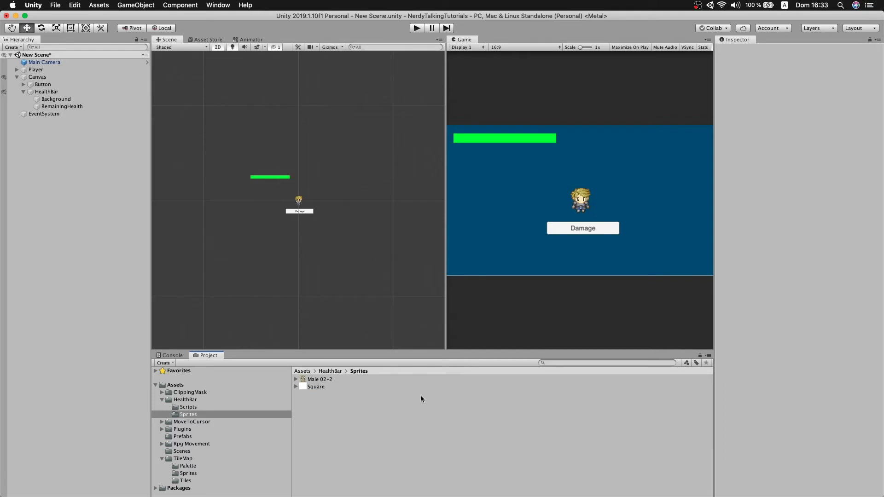
Assign the Square sprite as the Source Image of RemainingHealth
click(76, 107)
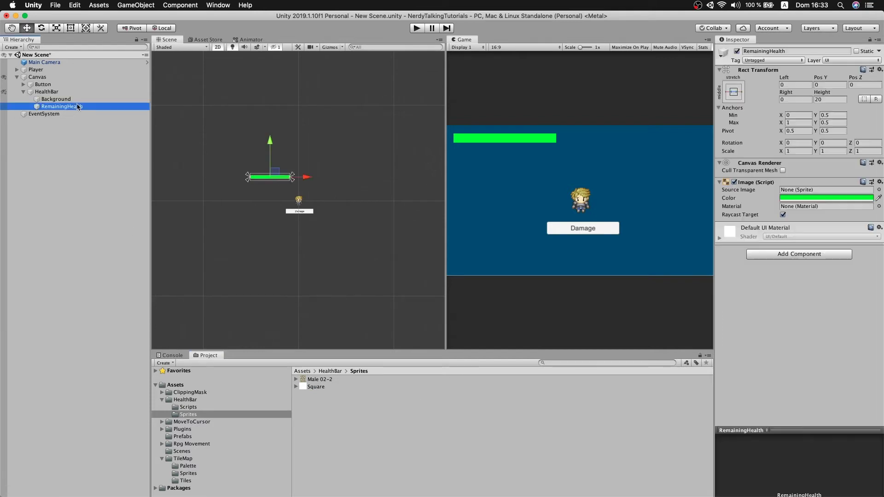
click(316, 387)
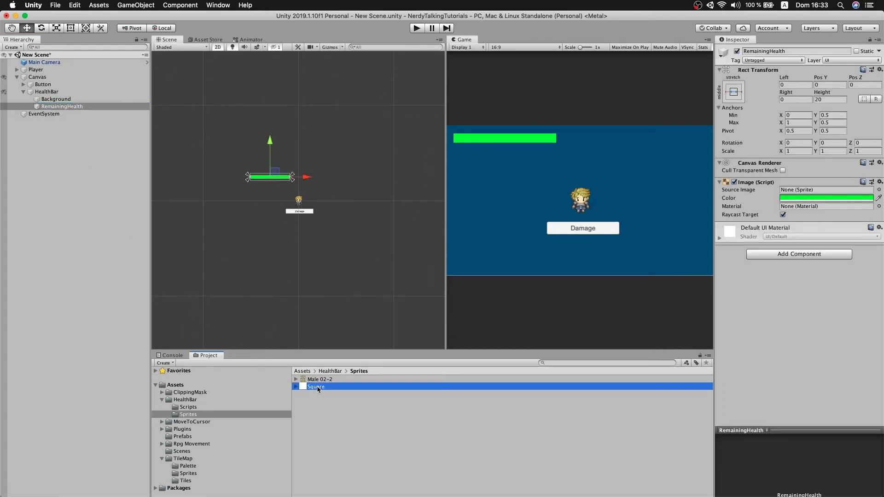
drag(317, 388, 812, 194)
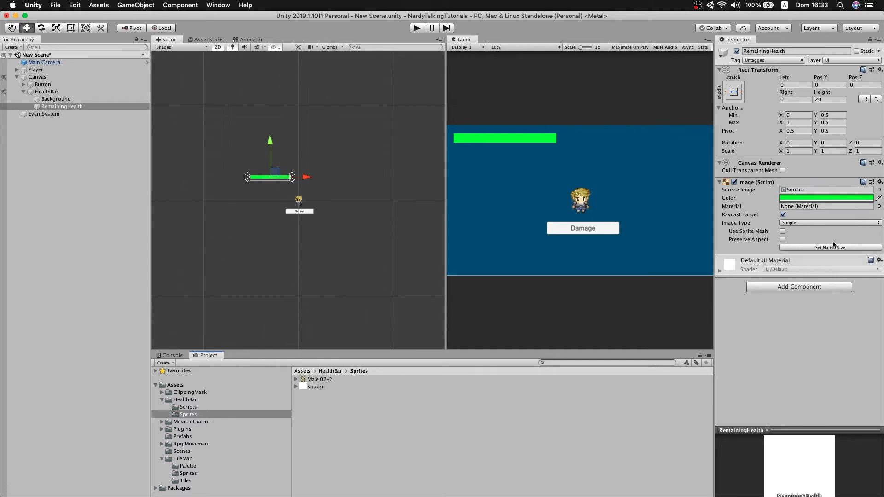
Set RemainingHealth's Image Type to Filled and its Fill Method to Horizontal, keeping Fill Amount at 1
click(835, 224)
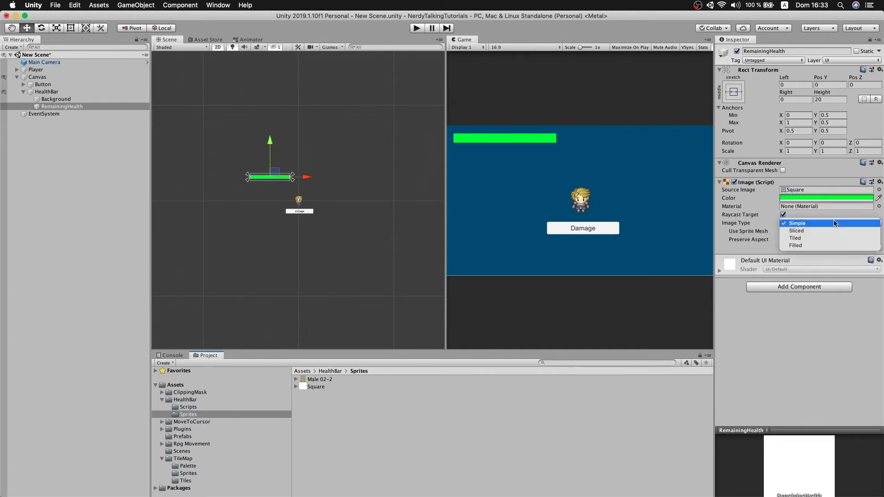
click(825, 246)
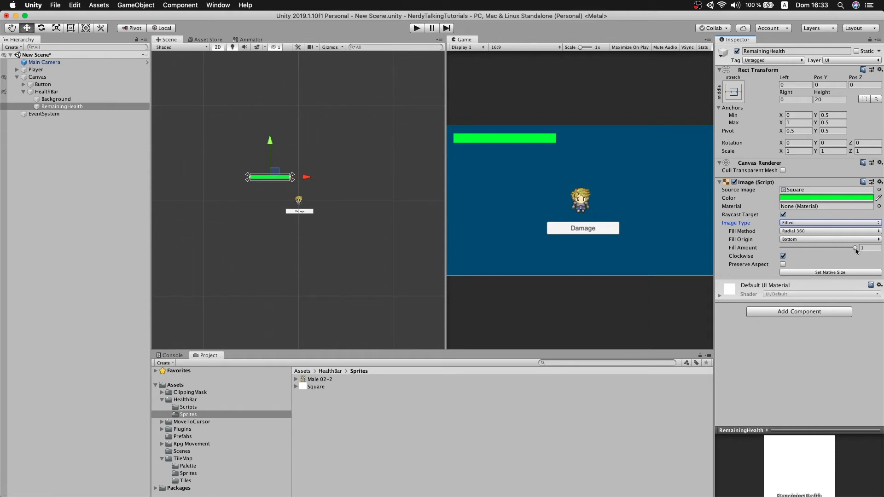
mouse_move(854, 248)
mouse_down()
mouse_move(782, 249)
mouse_move(855, 251)
mouse_up()
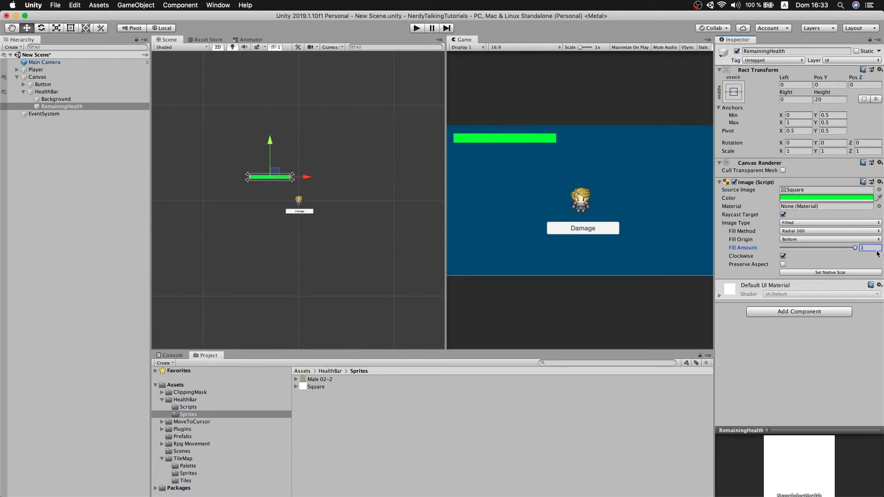
click(842, 231)
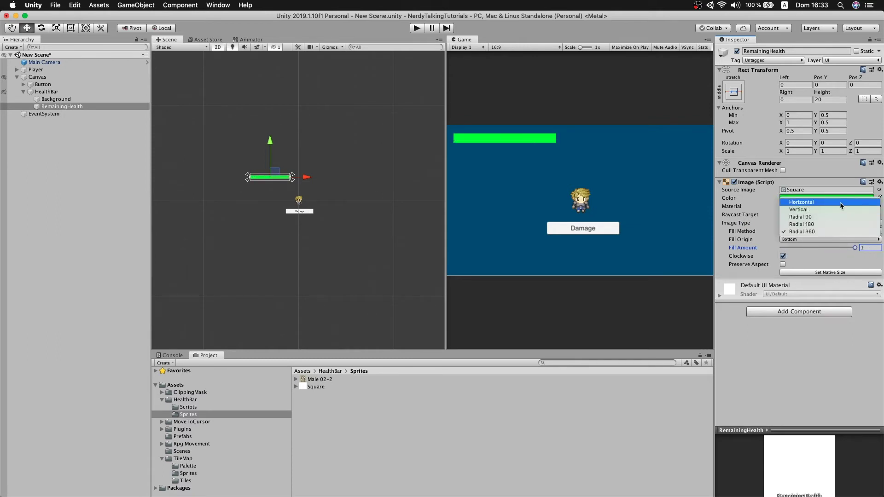
click(839, 203)
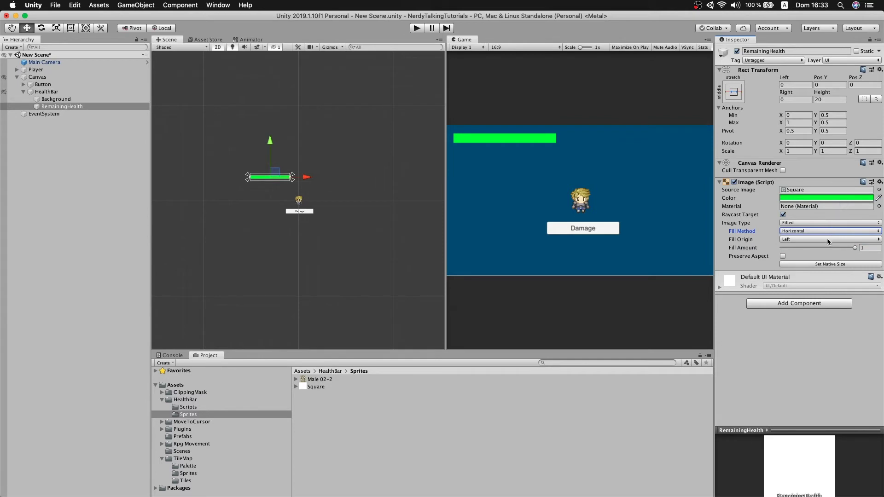
Test the Fill Amount with the Left and Right fill origins, and return Fill Origin to Left and Fill Amount to 1
mouse_move(854, 248)
mouse_down()
mouse_move(775, 250)
mouse_move(876, 252)
mouse_up()
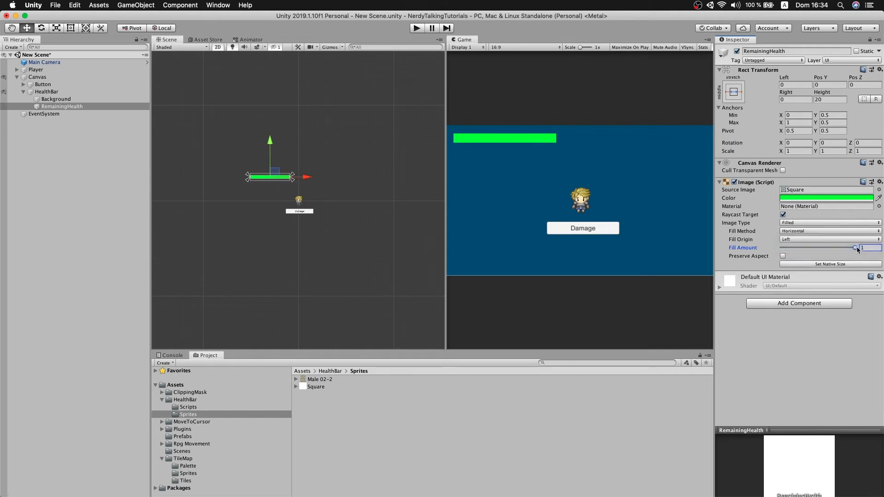
click(856, 239)
click(856, 248)
mouse_move(855, 248)
mouse_down()
mouse_move(805, 250)
mouse_move(866, 251)
mouse_up()
click(860, 239)
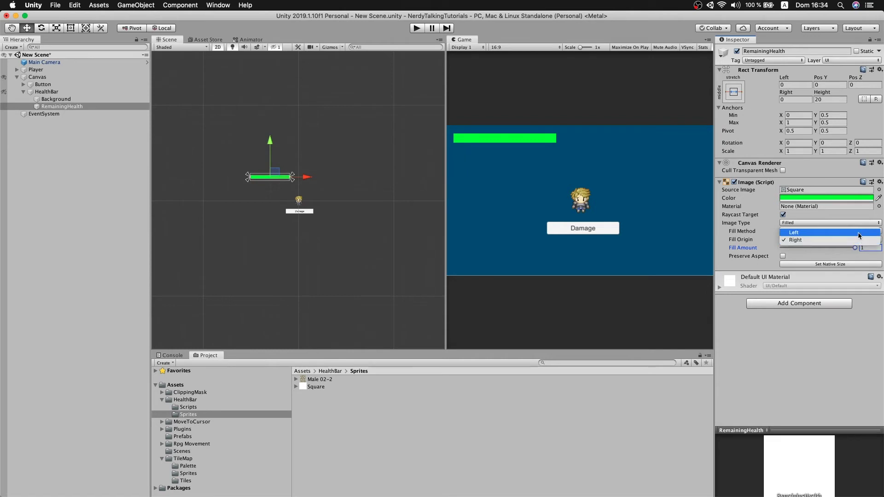
click(859, 233)
Try the Vertical fill method, return Fill Method to Horizontal, and test the Fill Amount again, leaving it at 1
click(858, 231)
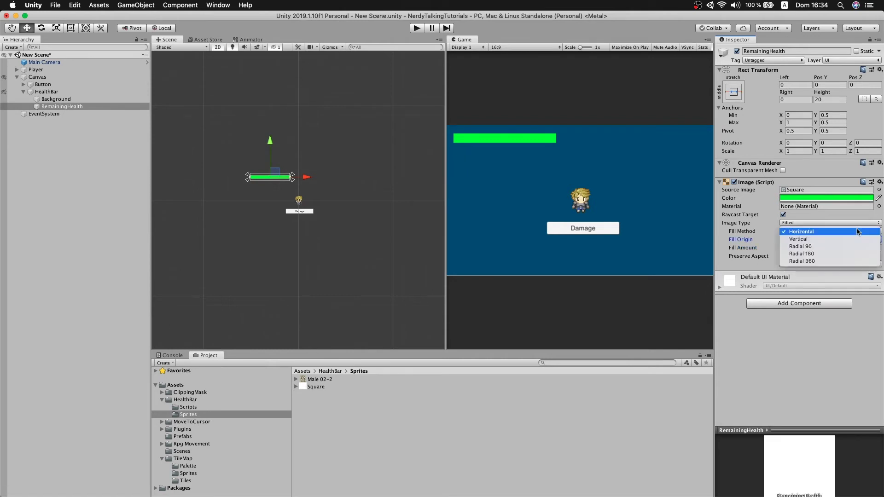
click(856, 238)
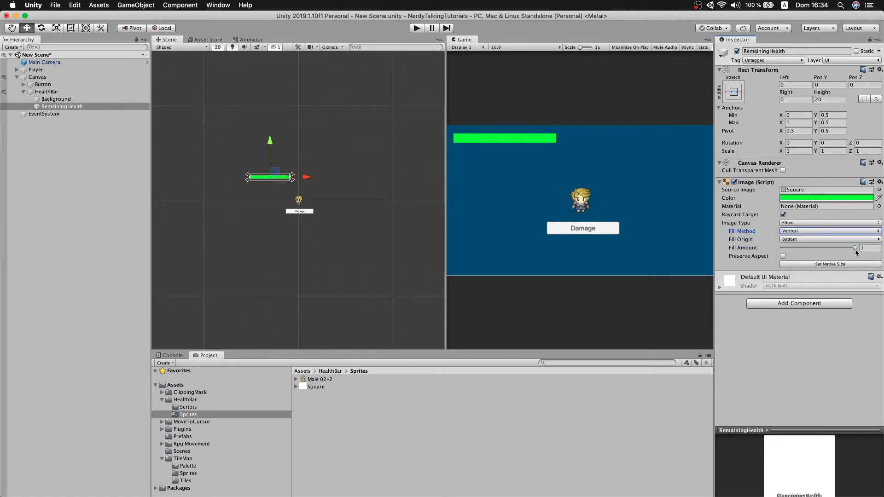
click(854, 247)
mouse_move(855, 247)
mouse_down()
mouse_move(802, 249)
mouse_move(883, 252)
mouse_up()
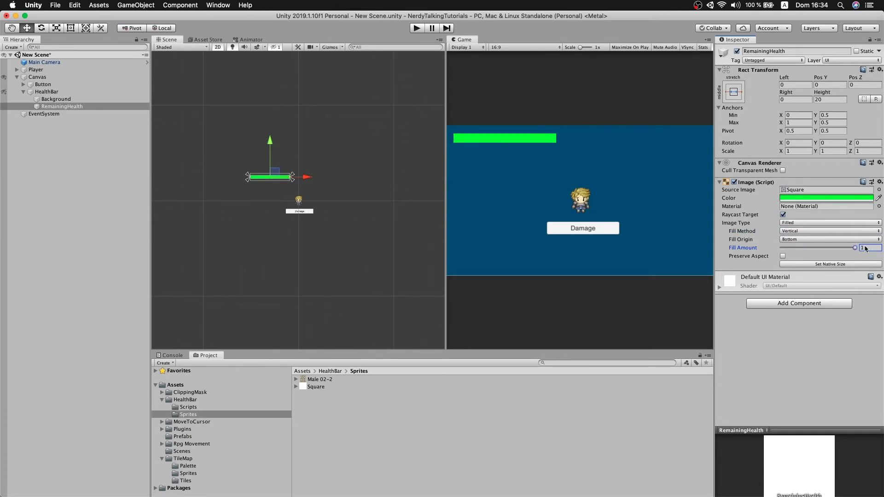
click(845, 231)
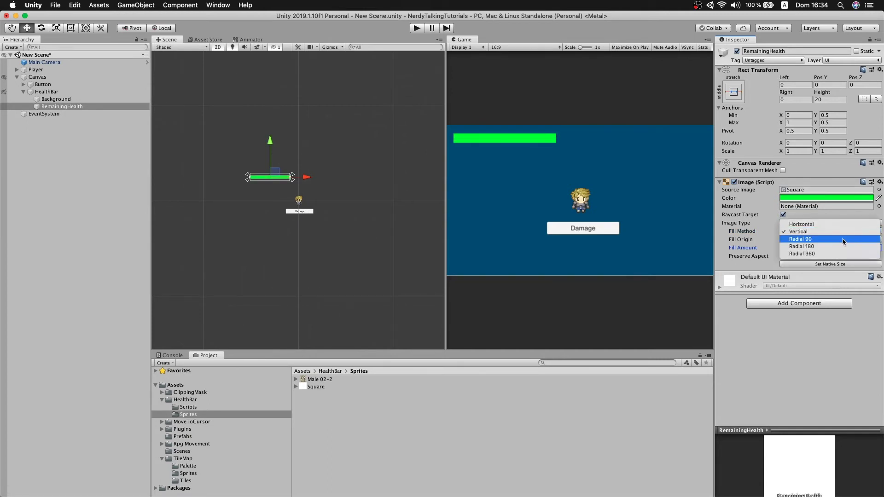
click(846, 224)
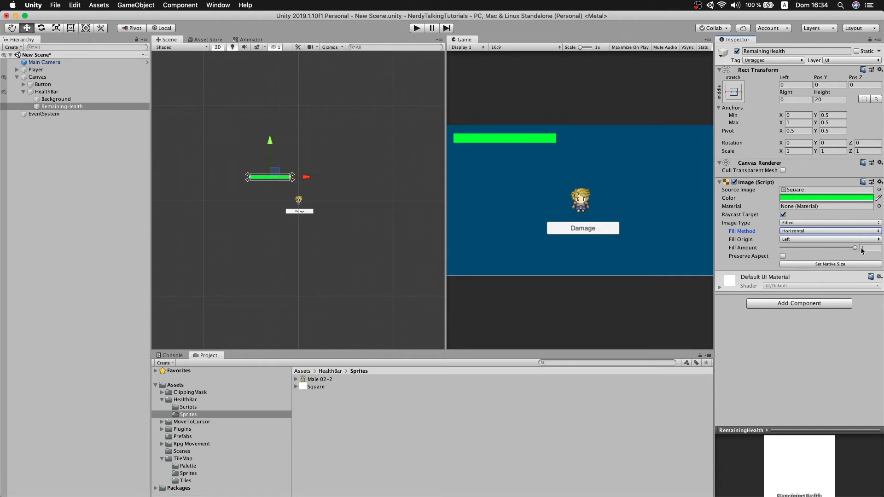
mouse_move(855, 248)
mouse_down()
mouse_move(767, 249)
mouse_move(866, 247)
mouse_up()
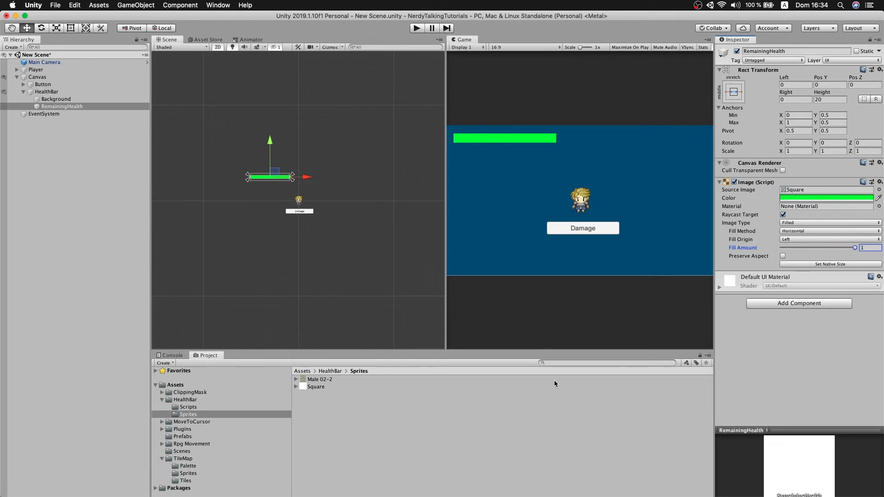
Create a C# script named HealthBar in the HealthBar Scripts folder and open it in the code editor
click(181, 407)
right_click(322, 405)
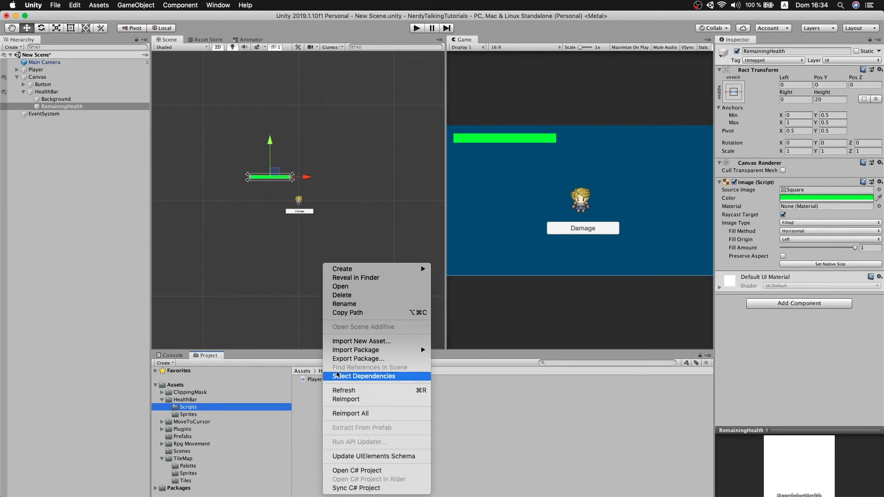
mouse_move(387, 271)
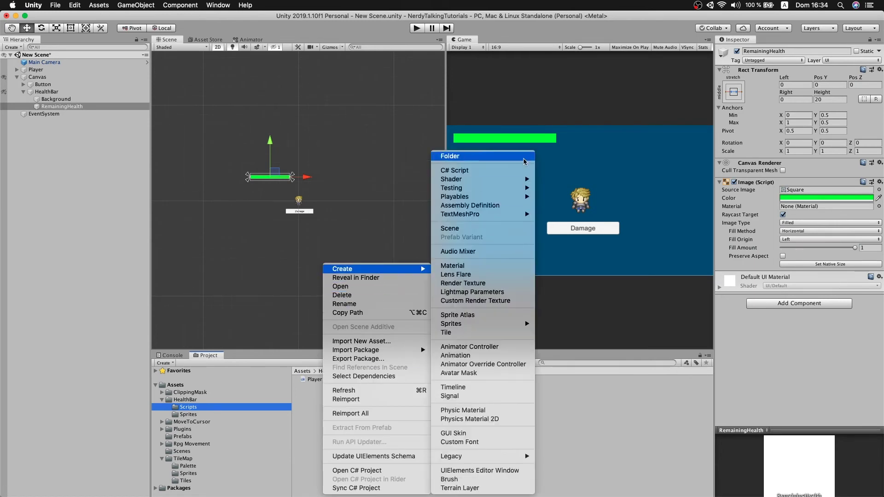
click(523, 177)
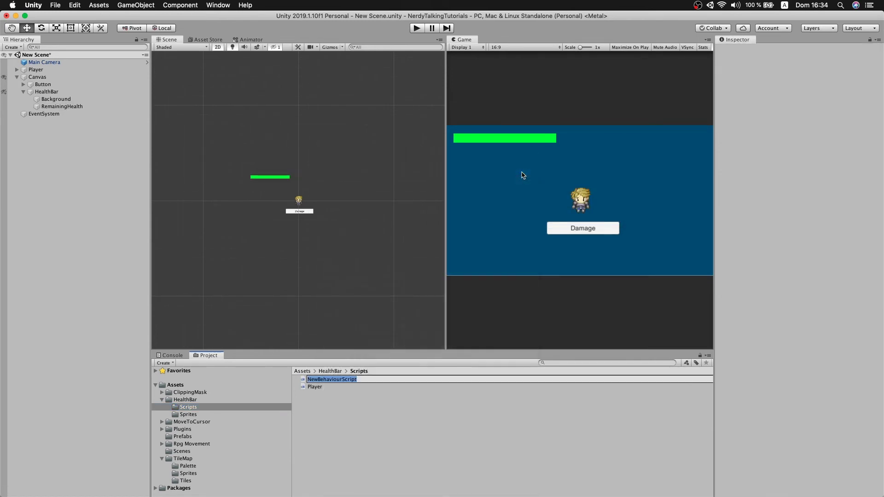
text(HealthBar)
key(Return)
double_click(318, 380)
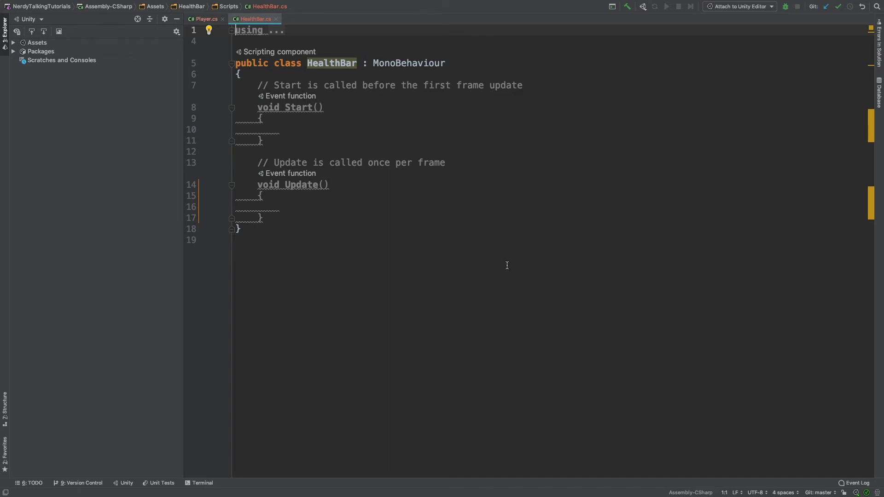
Add a serialized private field of type Player named player at the start of the HealthBar class
click(440, 75)
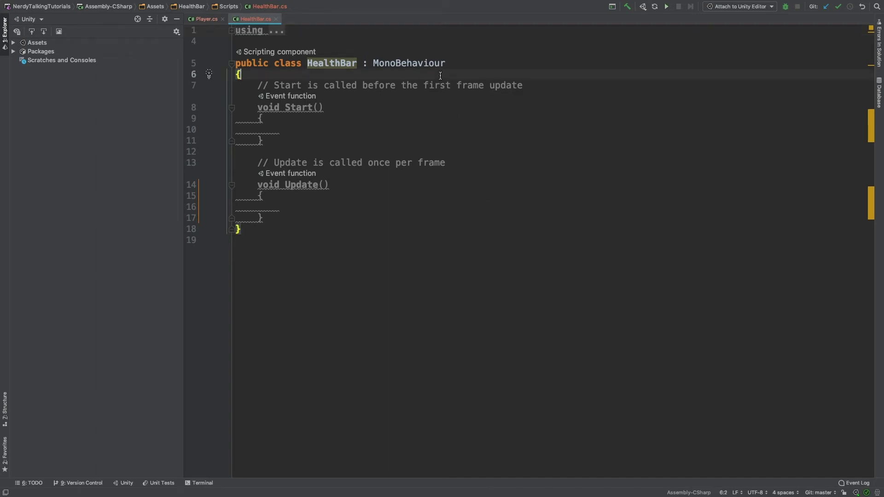
key(Return)
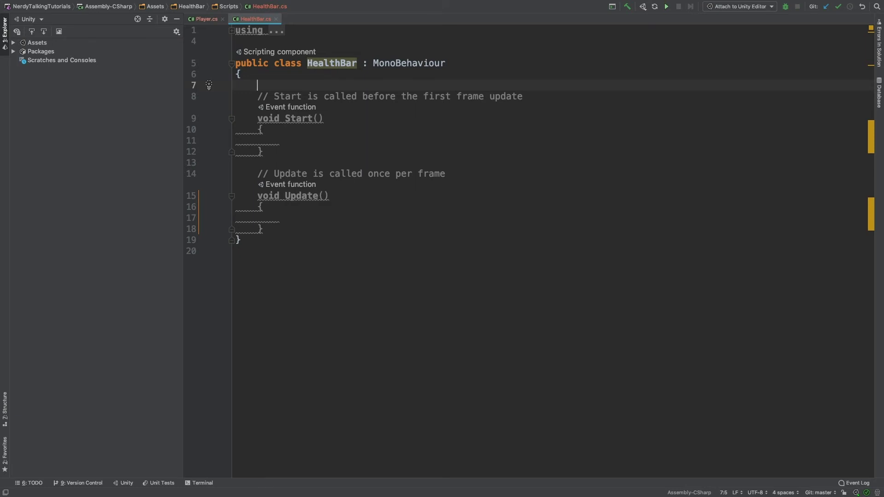
text(sfi)
key(Return)
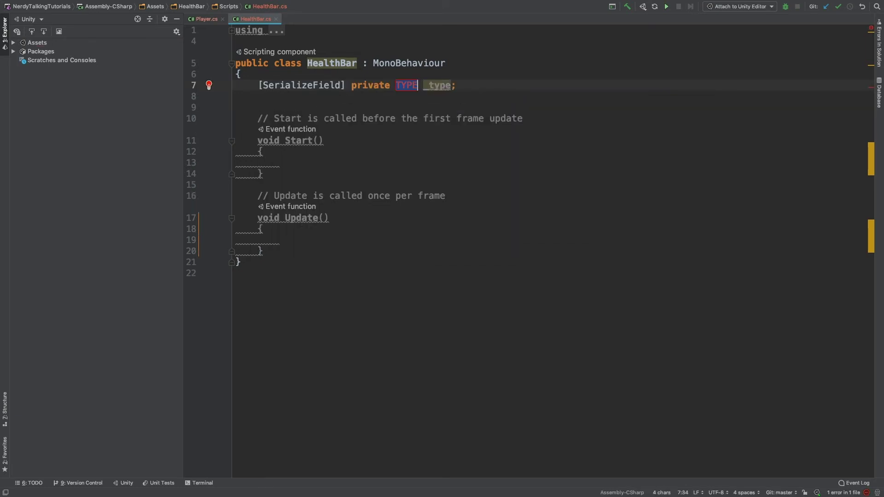
text(Pl)
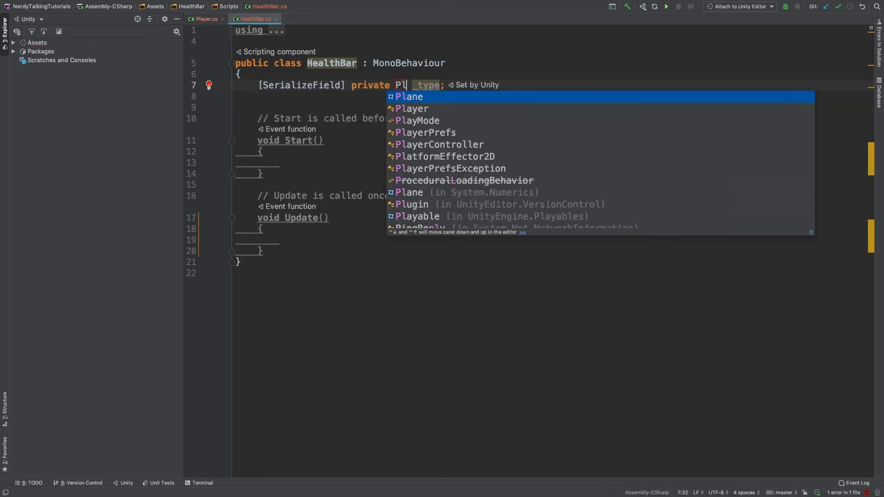
text(ayer)
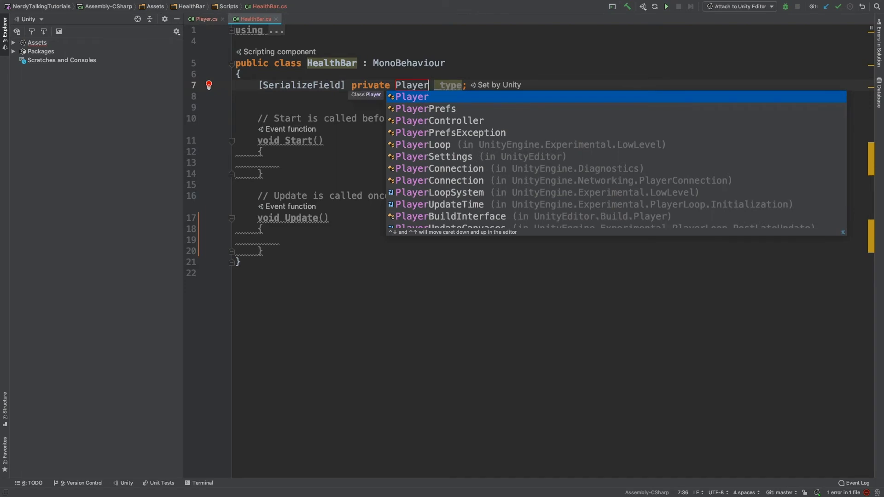
key(Return)
key(Return)
text(pla)
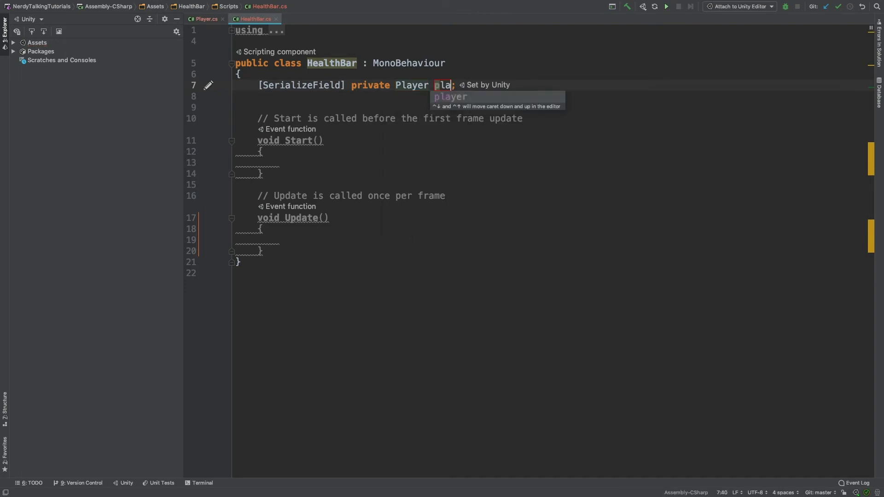
text(yer)
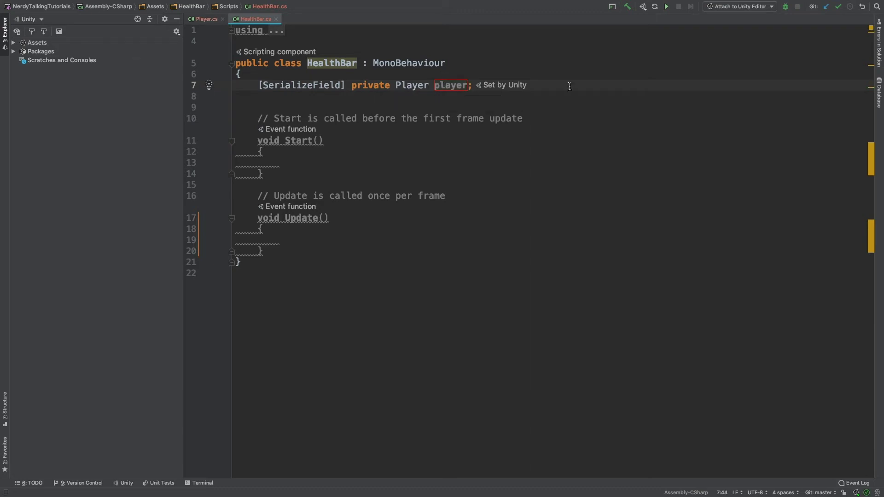
Add a serialized private field healthBarImage of type Image from UnityEngine.UI below the player field
key(Return)
key(Return)
text(sf)
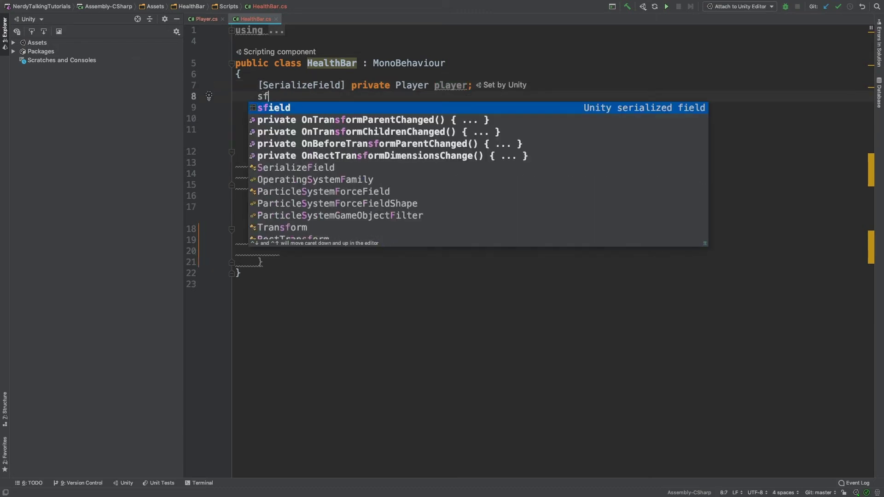
key(Return)
text(Image _type;)
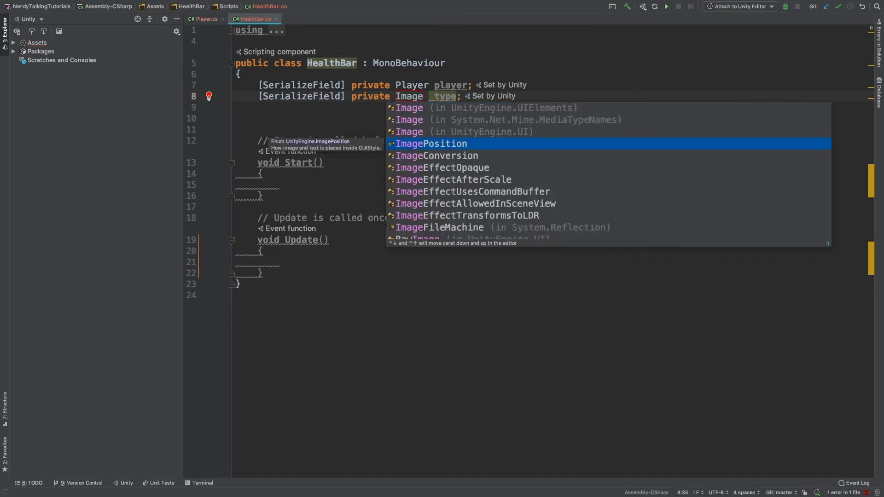
key(Up)
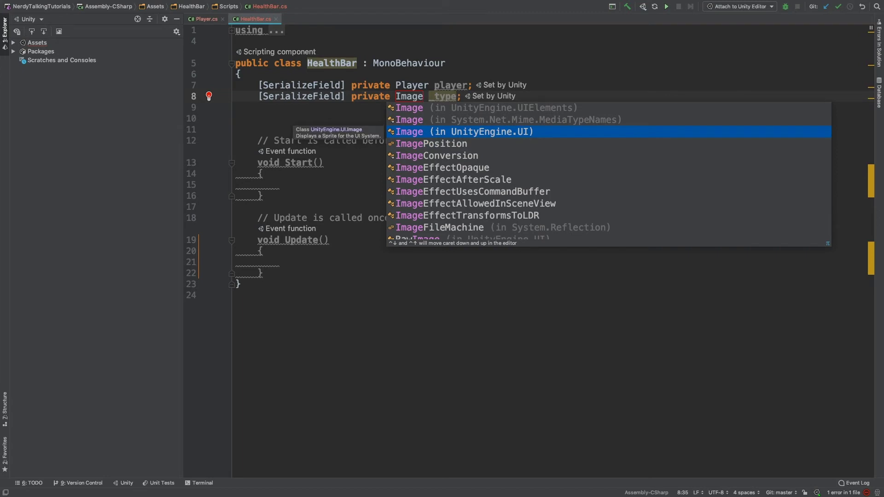
key(Return)
text(healthBa)
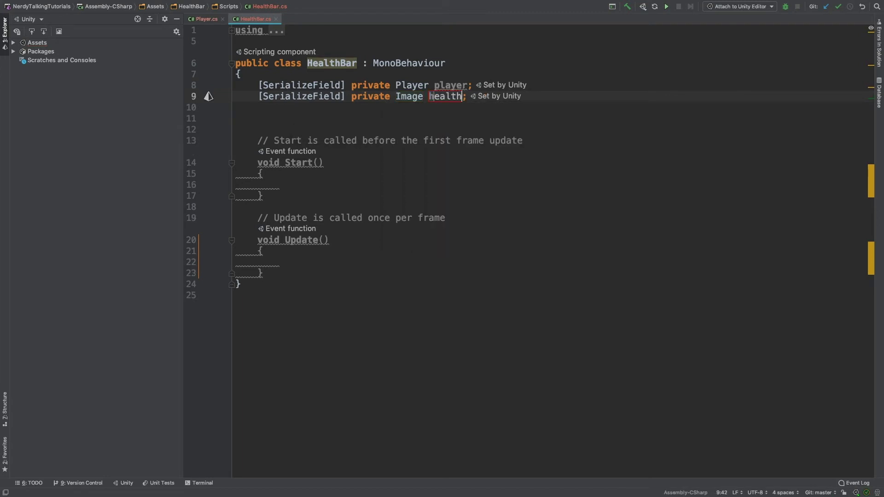
text(r)
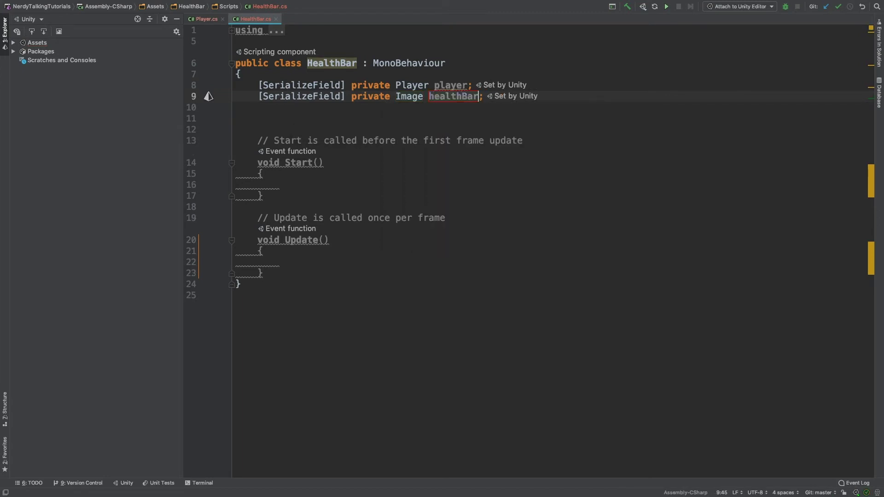
text(Image)
key(Return)
click(629, 96)
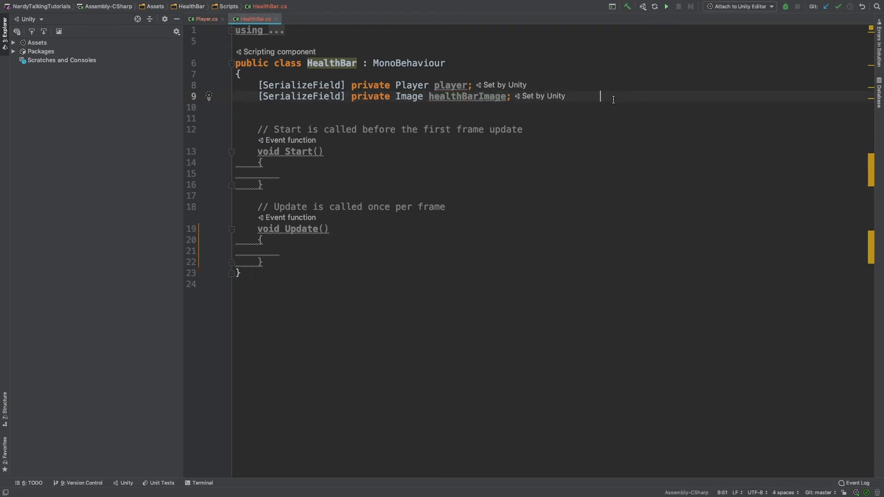
Delete the Start method and the comment above the Update method
drag(284, 181, 235, 110)
key(BackSpace)
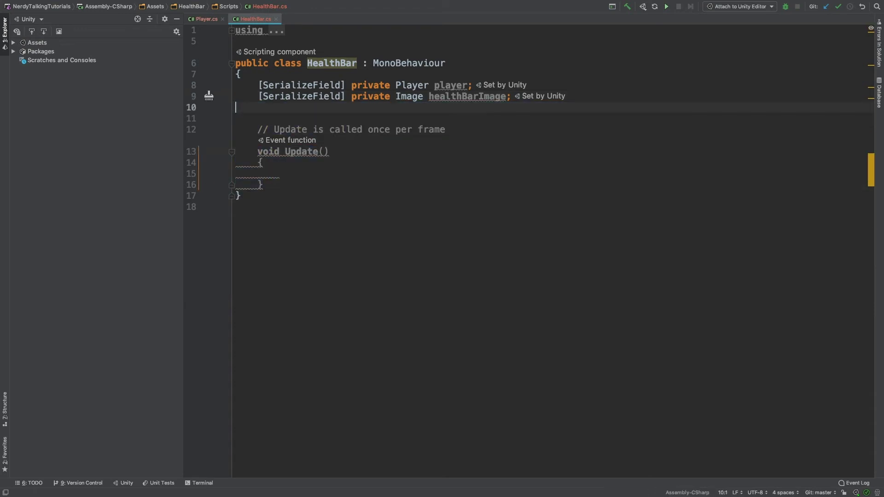
click(250, 130)
key(super+BackSpace)
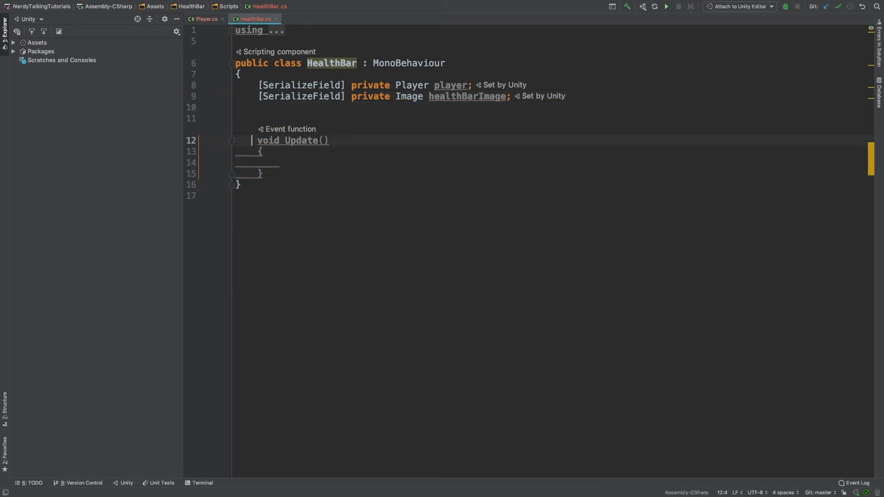
In Update, declare var healthPercentage = player.currentHealth / player.initialHealth;
click(269, 164)
text(var )
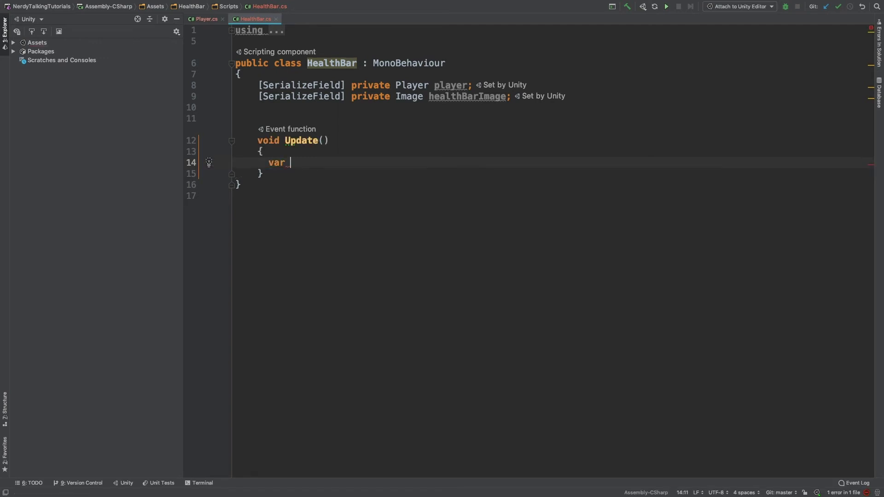
text(healthPercentage =)
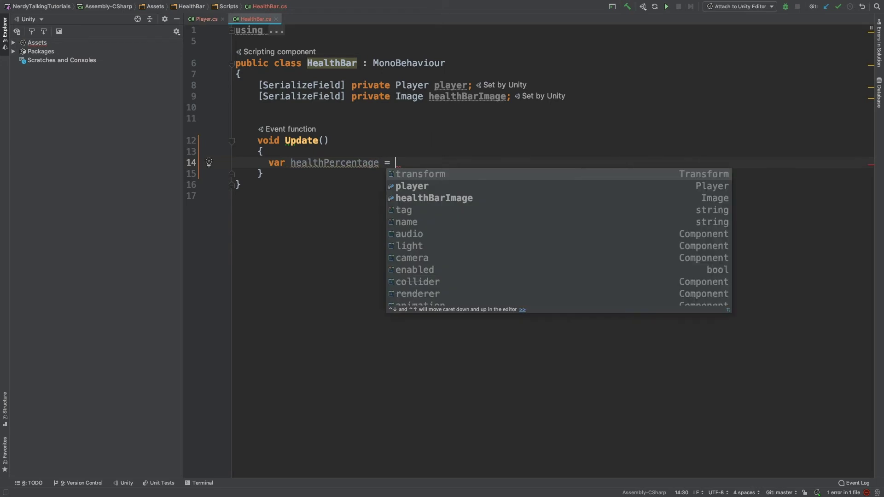
text( player.c)
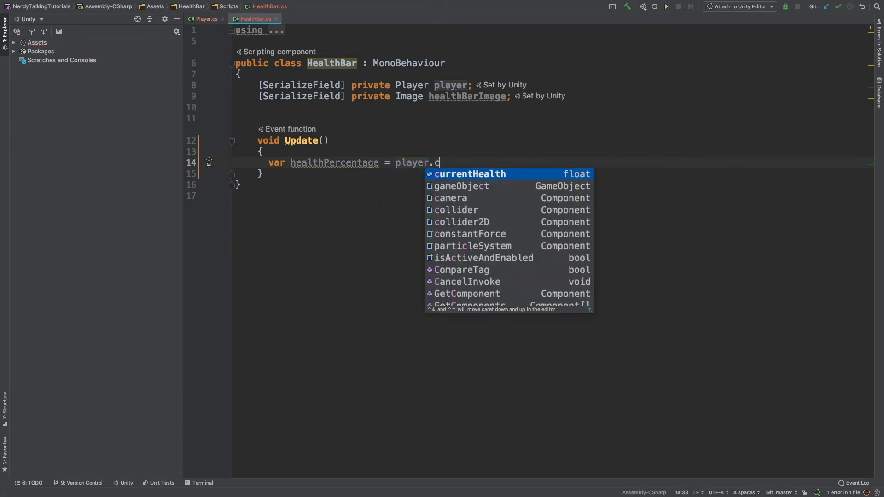
key(Return)
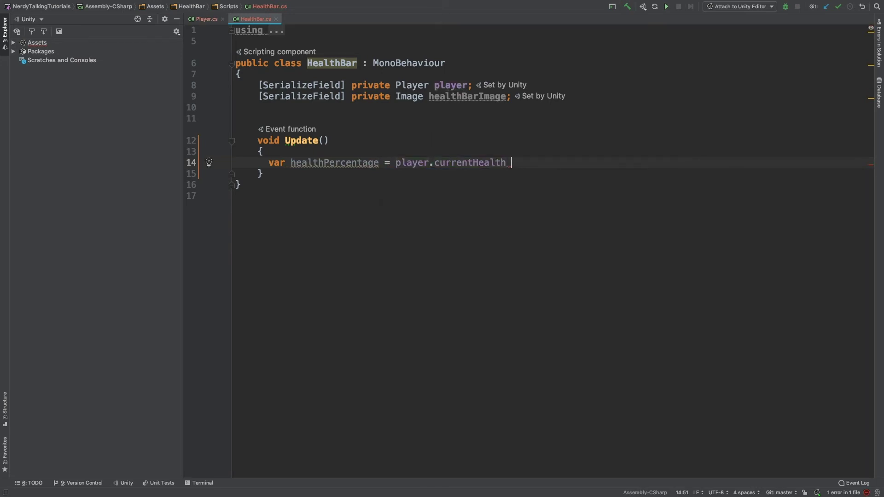
text(/ pla)
key(Return)
text(.)
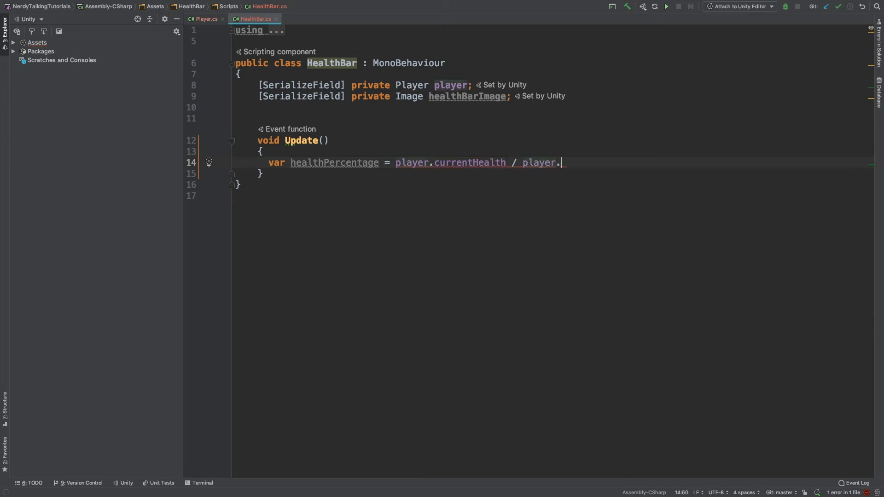
text(in)
key(Return)
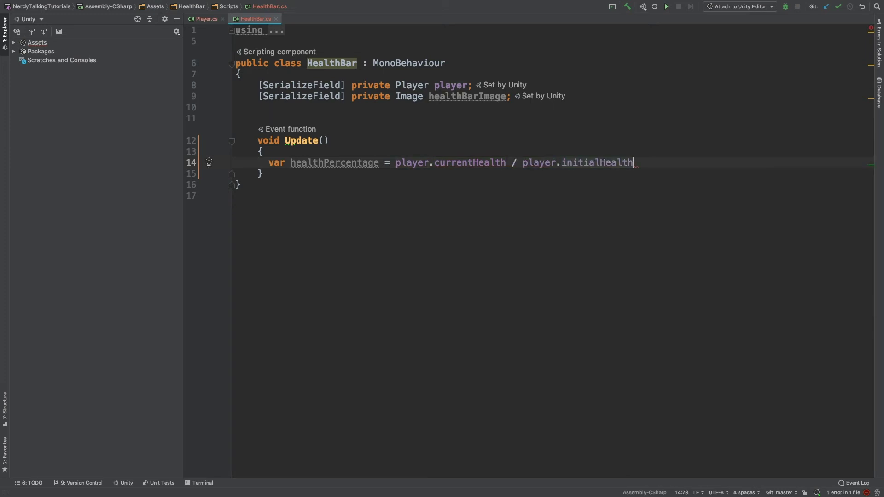
text(;)
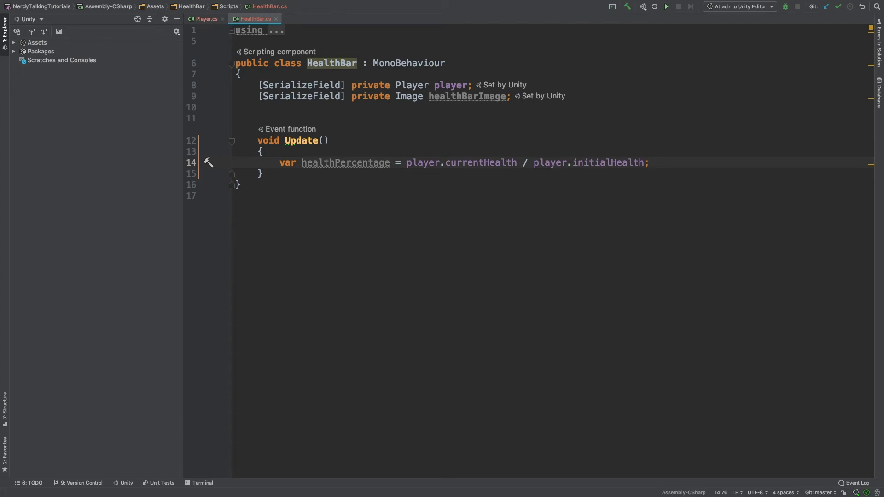
Add the line healthBarImage.fillAmount = healthPercentage; to Update, and switch back to Unity
key(Return)
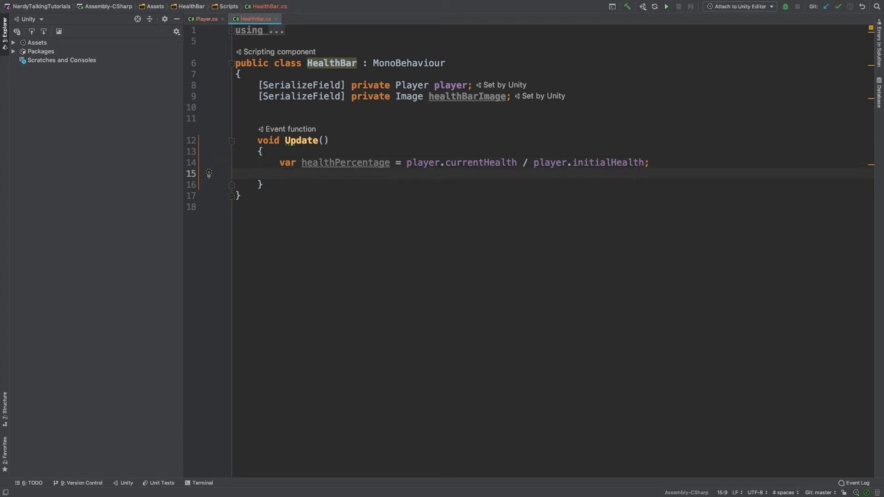
text(heal)
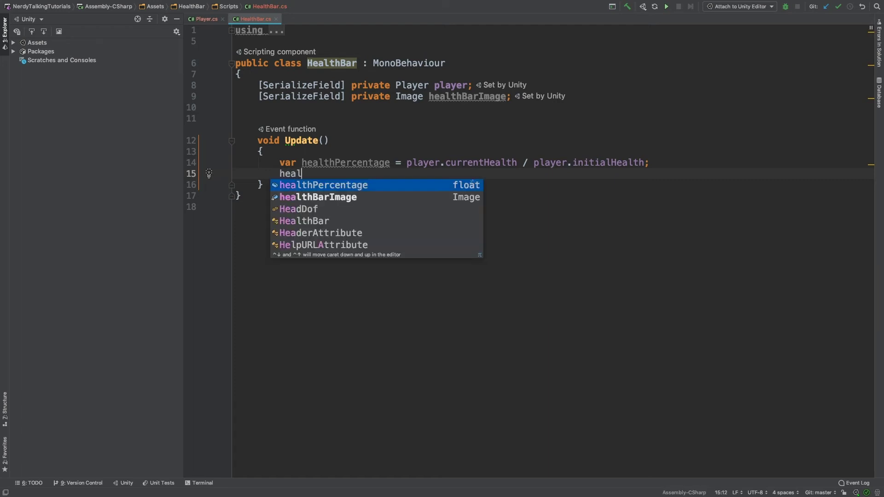
key(Return)
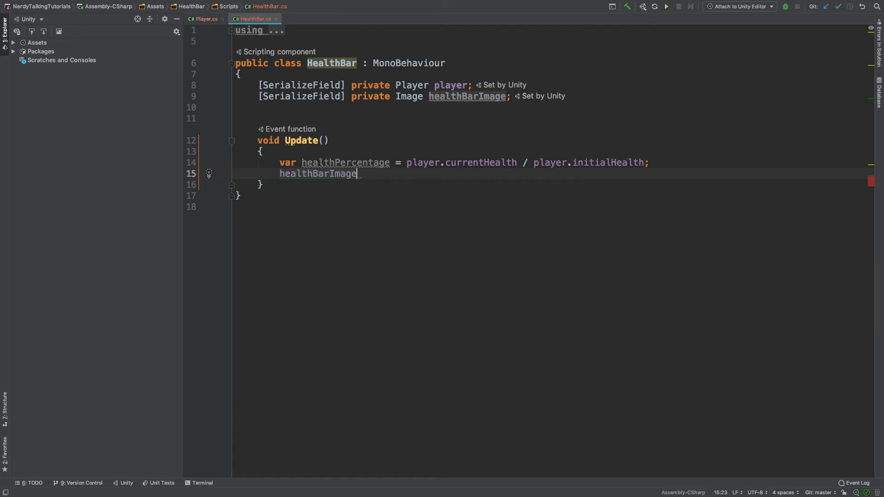
text(.)
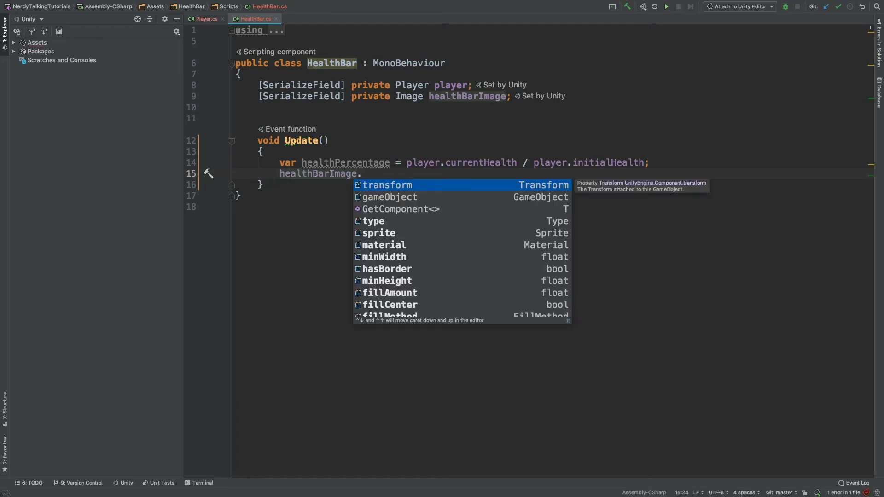
text(fill)
key(Return)
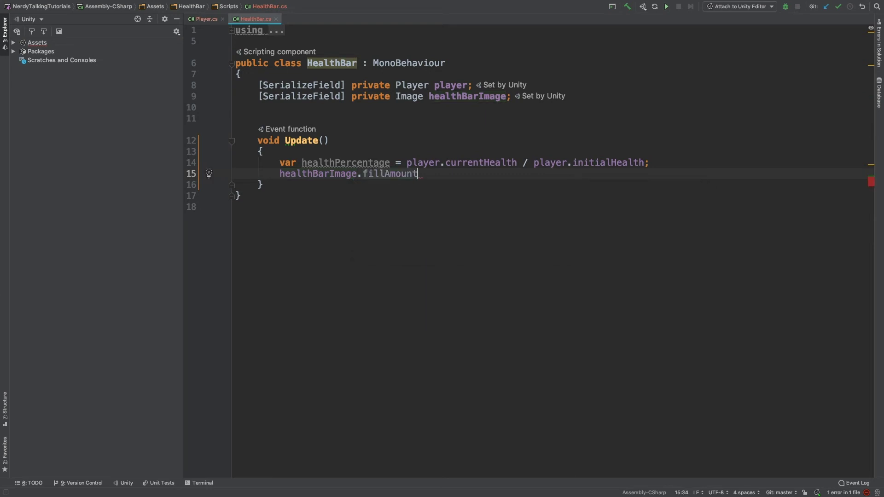
text(= )
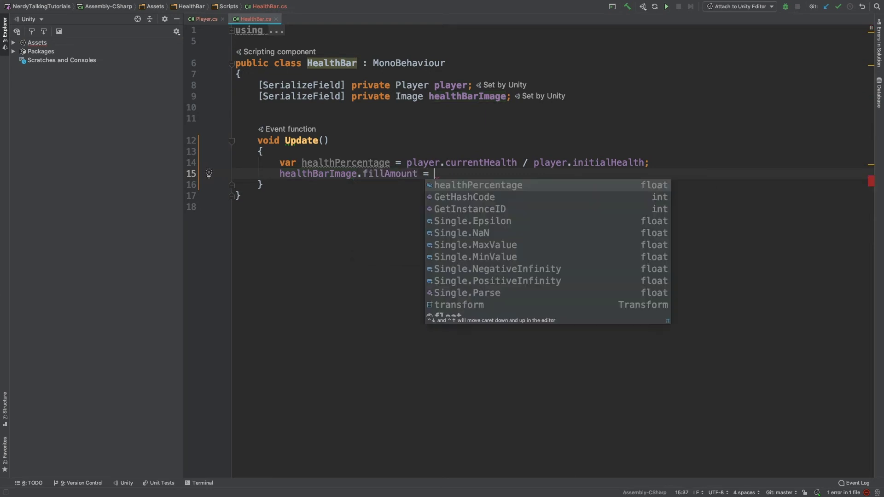
text(hea)
key(Return)
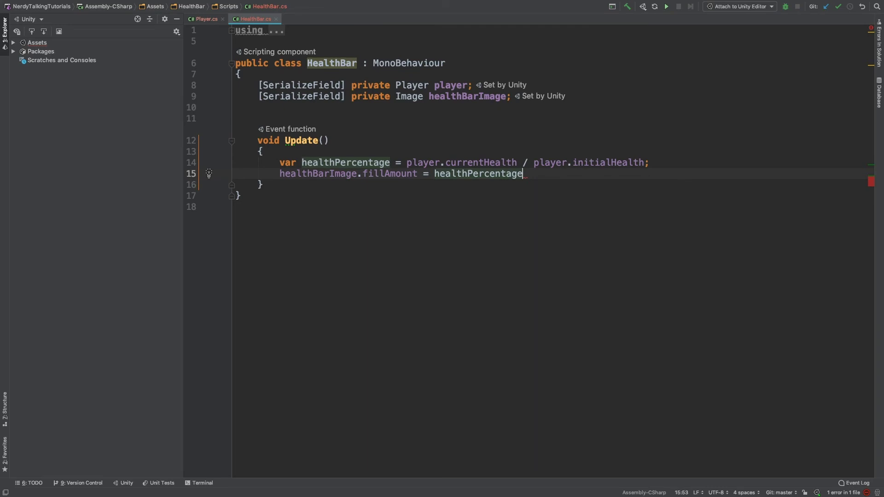
text(;)
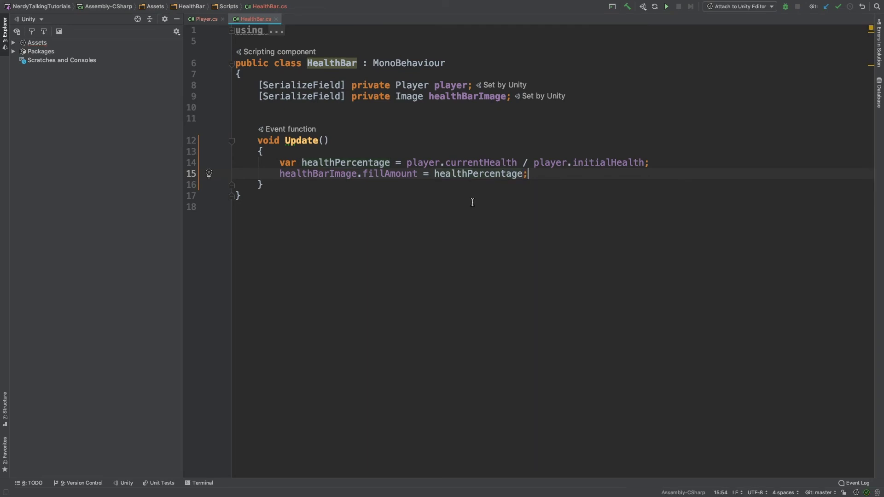
key(super+Tab)
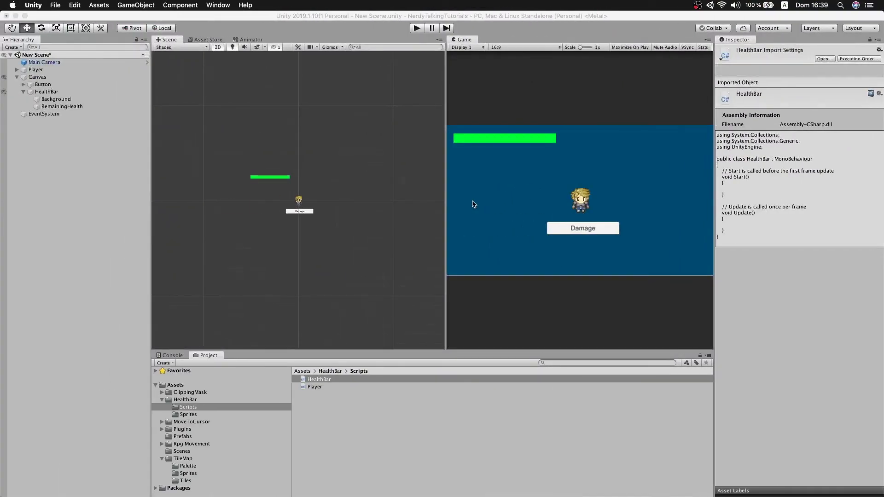
Attach the Health Bar script to the HealthBar object and assign Player and RemainingHealth to its Player and Health Bar Image references
click(51, 92)
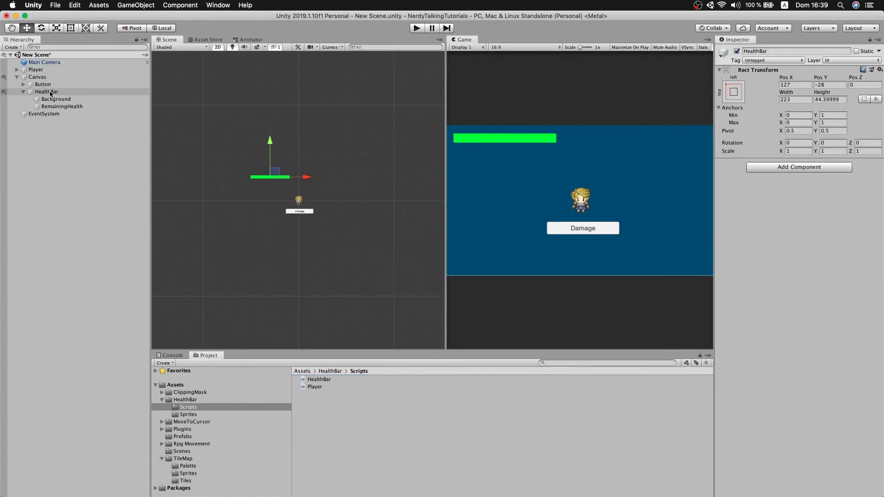
click(50, 92)
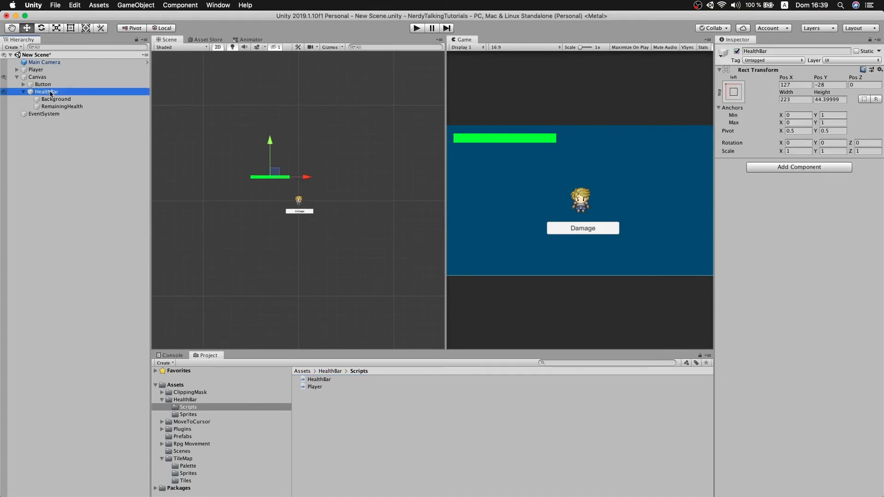
click(811, 171)
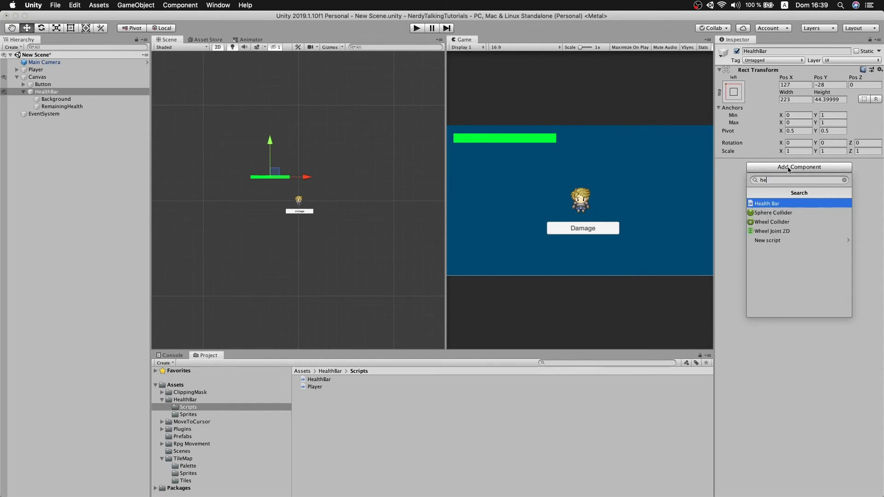
click(761, 205)
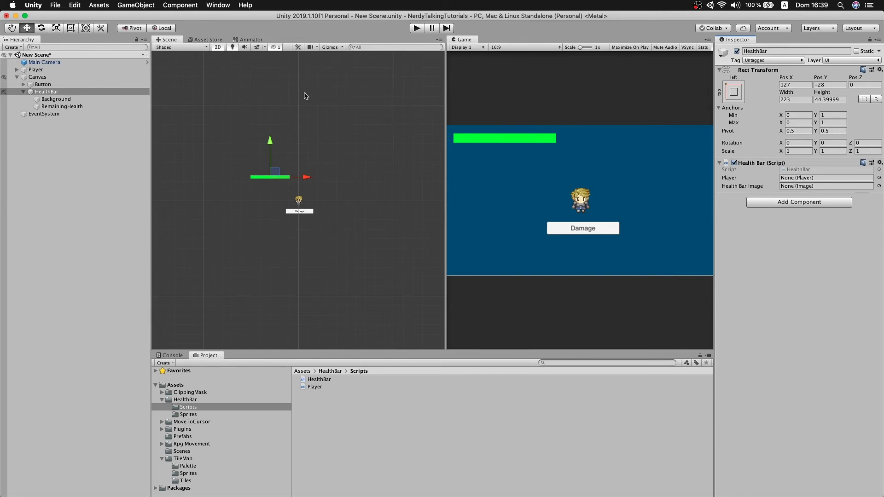
drag(39, 70, 817, 178)
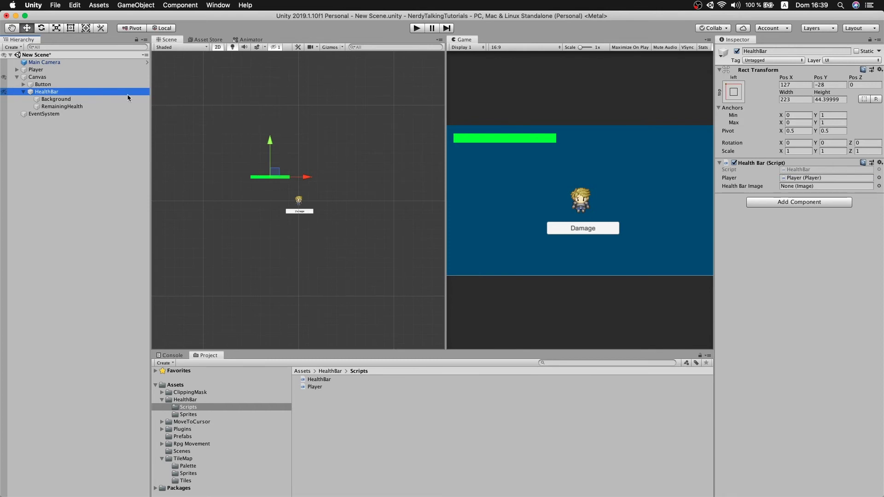
mouse_move(64, 109)
mouse_down()
mouse_move(491, 152)
mouse_move(844, 245)
mouse_move(813, 188)
mouse_up()
Play-test the scene by applying damage repeatedly until the health bar is empty, and stop play mode
click(417, 29)
click(579, 233)
click(580, 233)
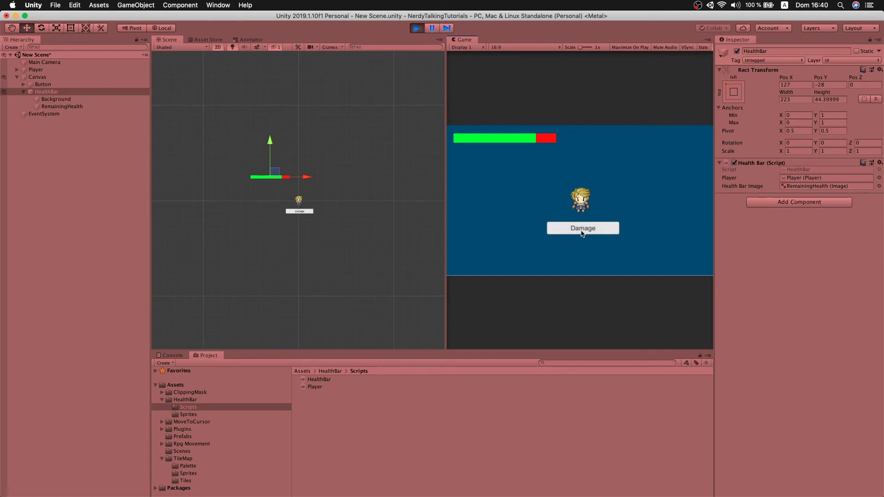
click(581, 233)
click(582, 232)
click(582, 233)
click(581, 232)
click(581, 233)
click(582, 233)
click(582, 233)
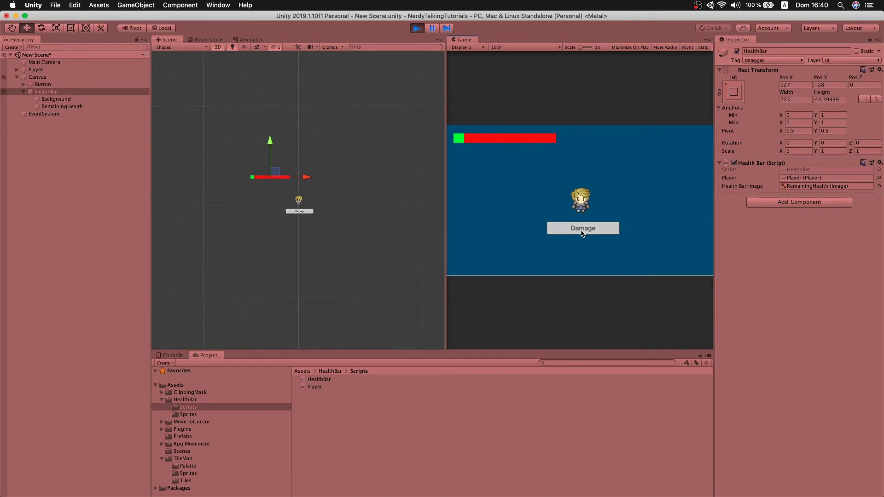
click(581, 233)
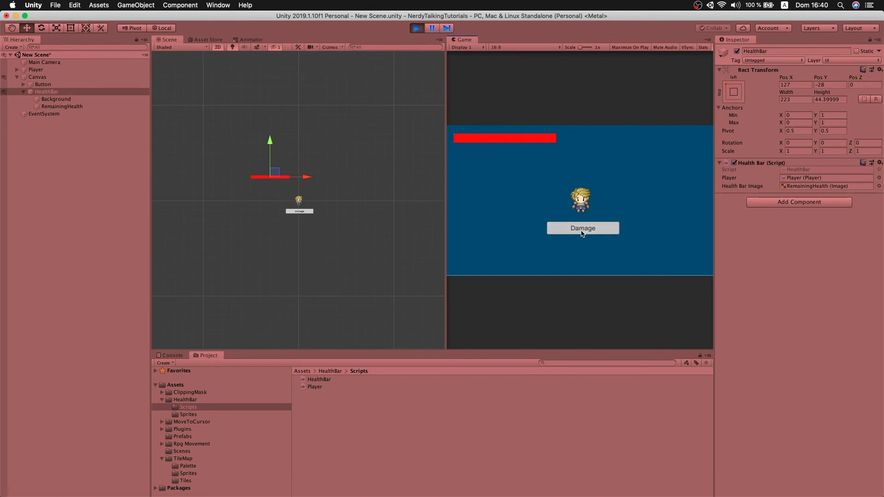
click(416, 29)
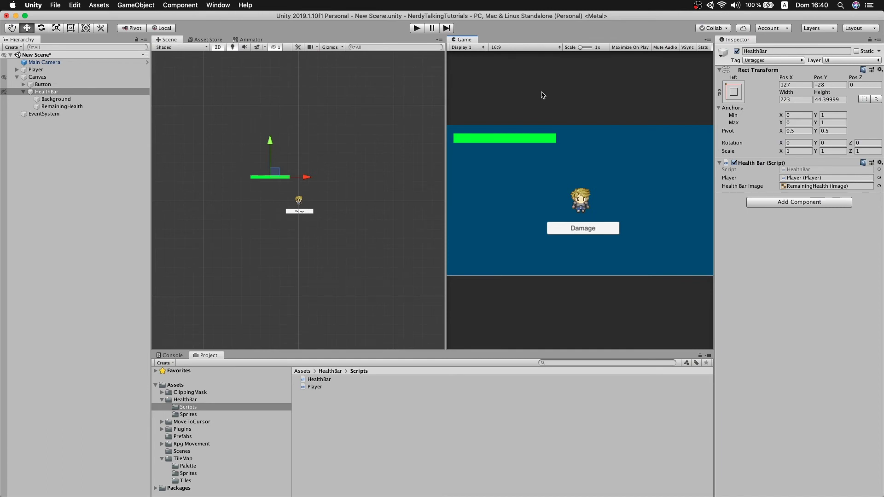
Add a UI Text element as a child of HealthBar and name it HealthText
right_click(47, 93)
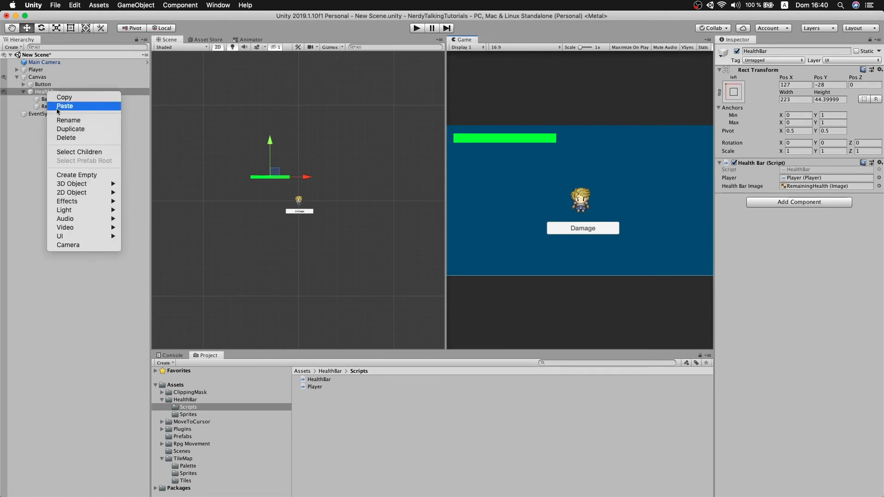
mouse_move(94, 237)
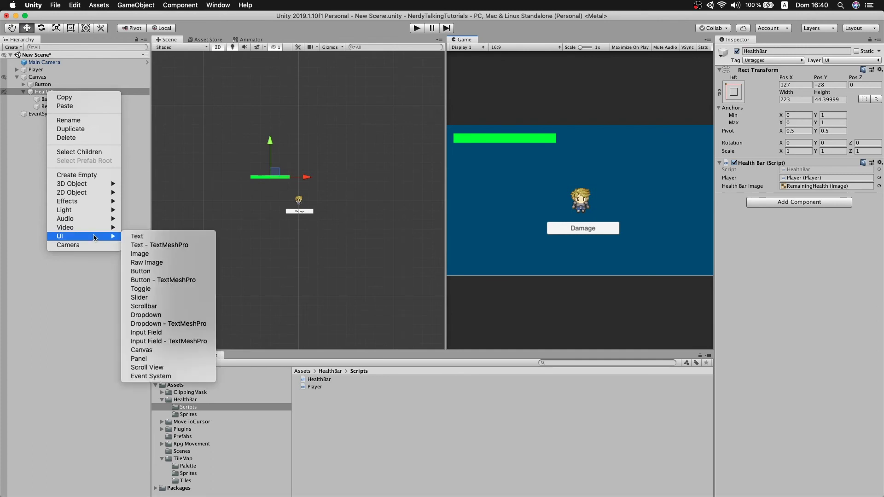
click(141, 237)
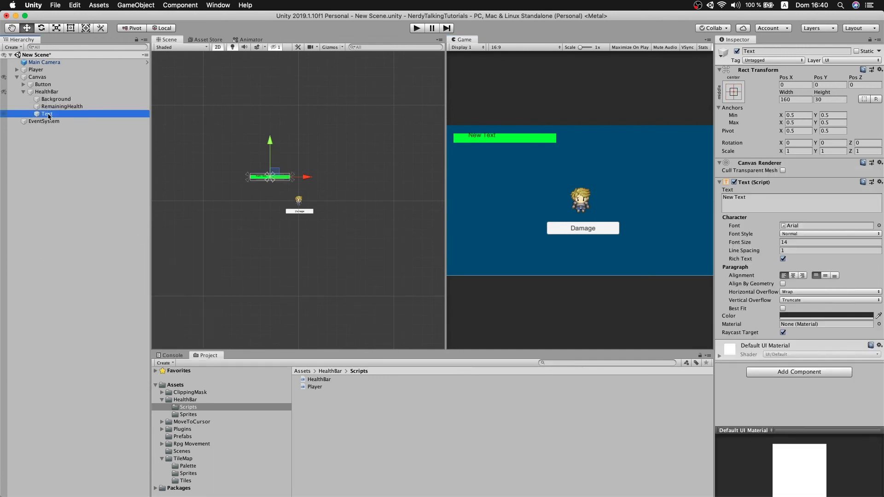
click(48, 116)
text(HealthText)
key(Return)
Centre the HealthText text horizontally and vertically and set its font style to Bold
click(793, 276)
click(825, 275)
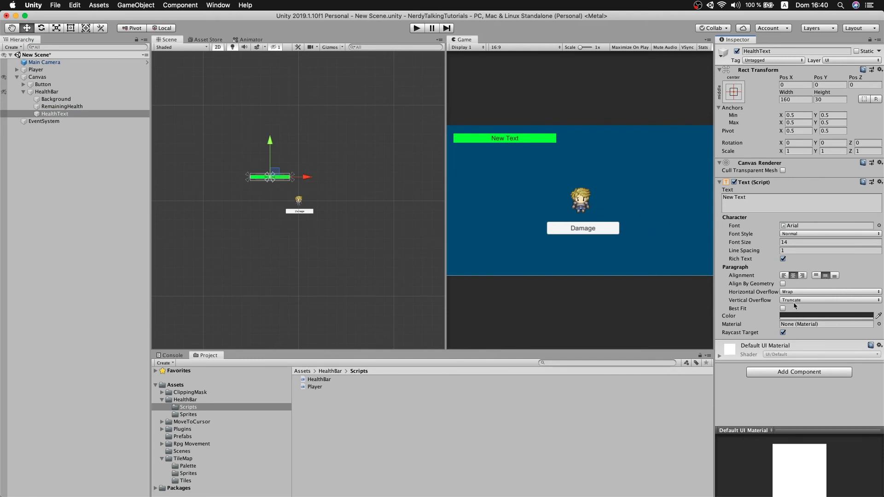
click(824, 233)
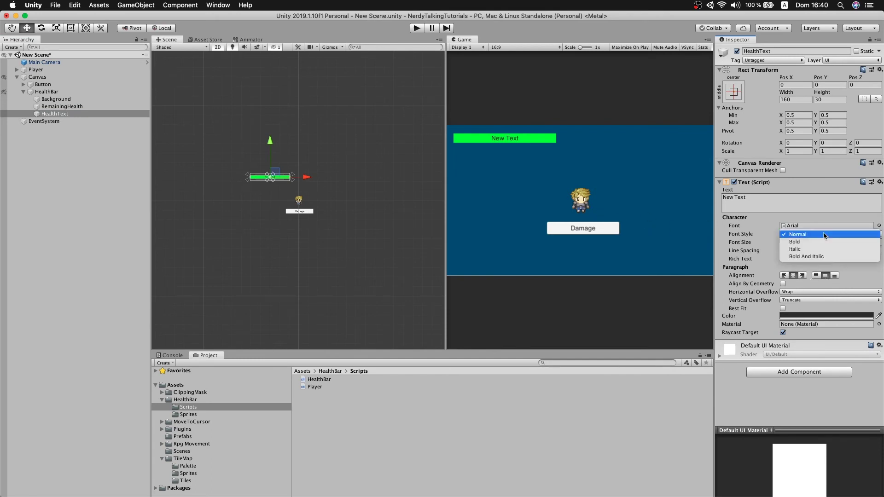
click(822, 242)
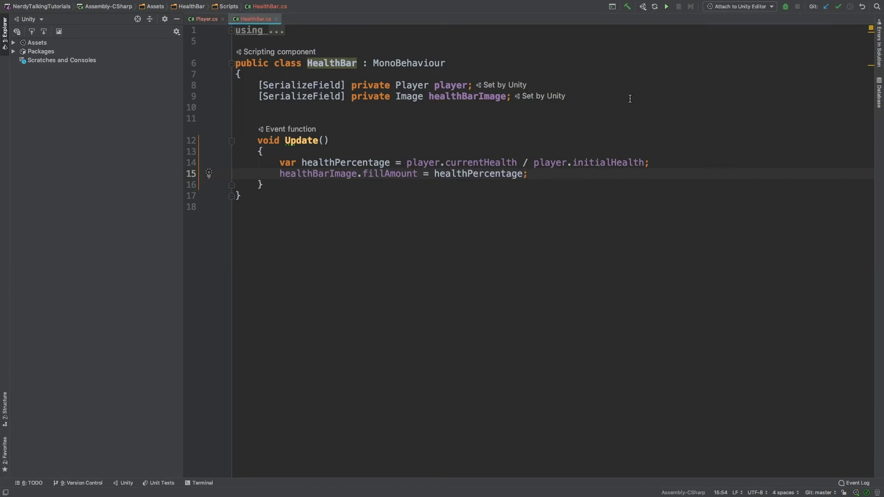
In the HealthBar script, add a serialized private field healthText of type Text below healthBarImage
click(630, 98)
key(Return)
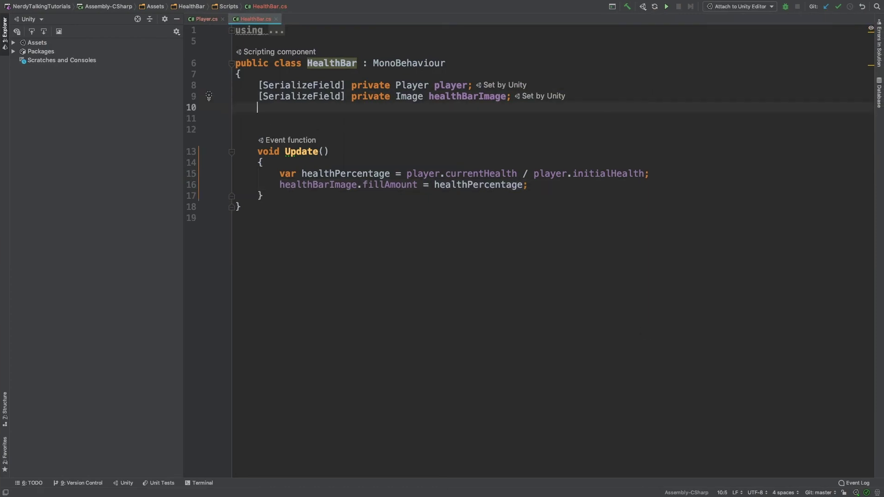
text(sf)
key(Return)
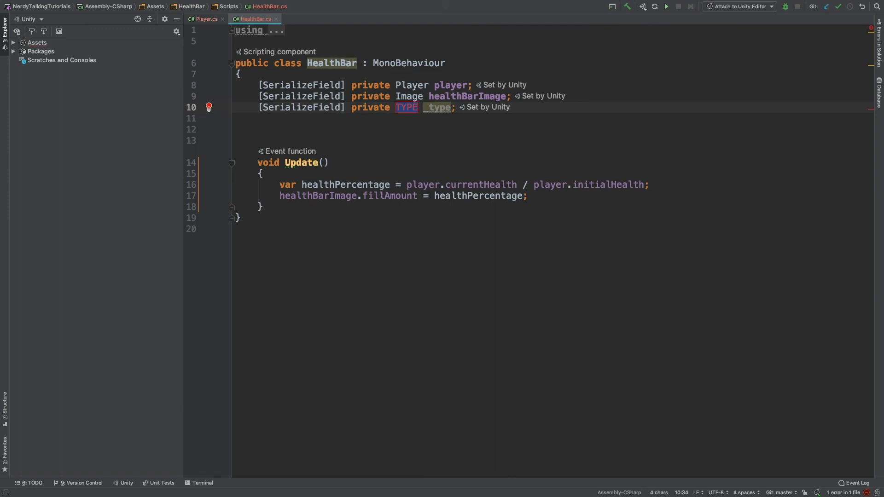
text(Text)
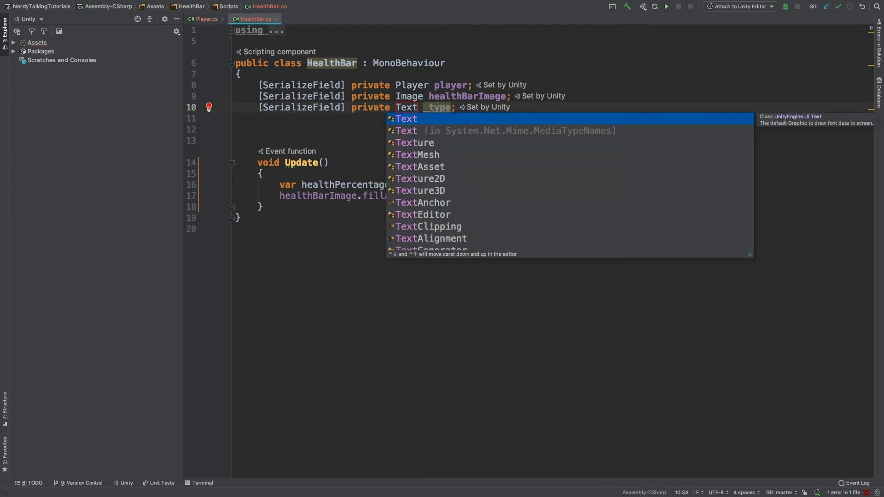
key(Return)
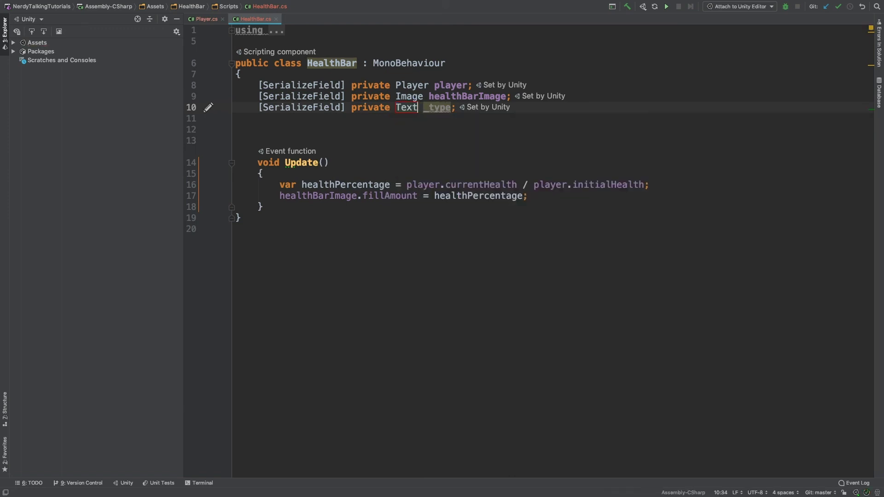
text(healthText)
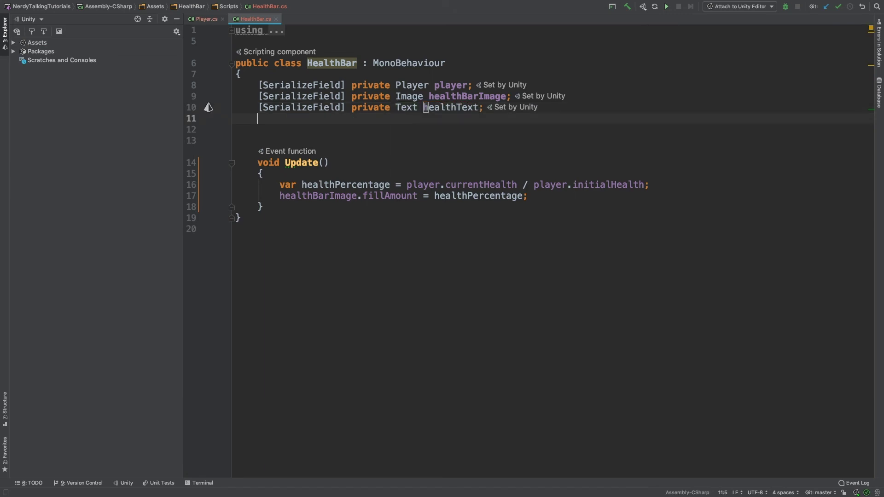
key(Return)
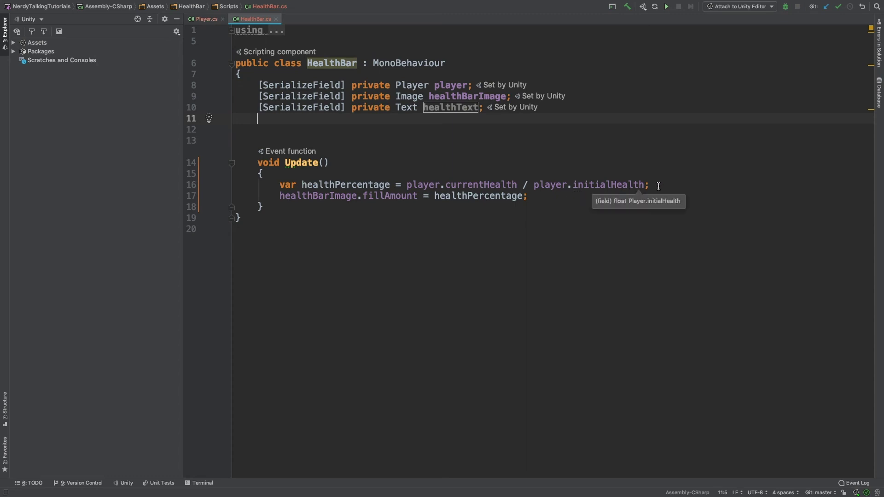
Below the fillAmount line in Update, declare var healthString = (healthPercentage * 100).ToString(); after a blank line
click(552, 203)
click(553, 197)
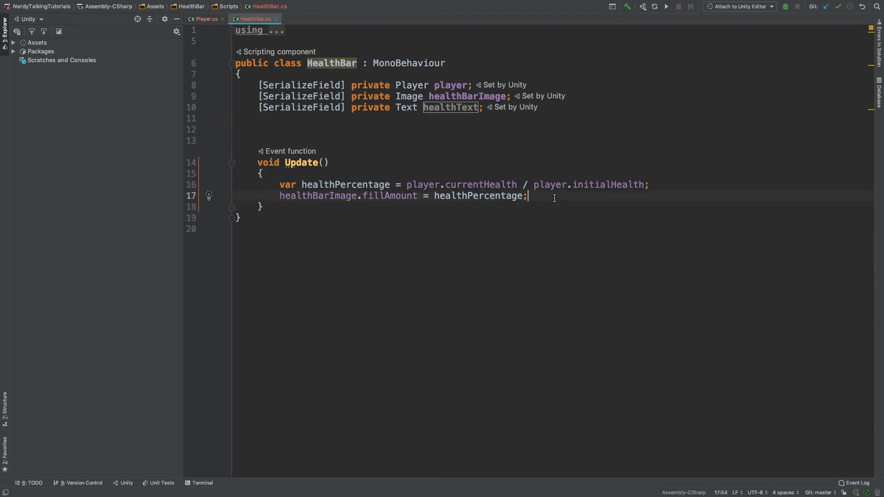
key(Return)
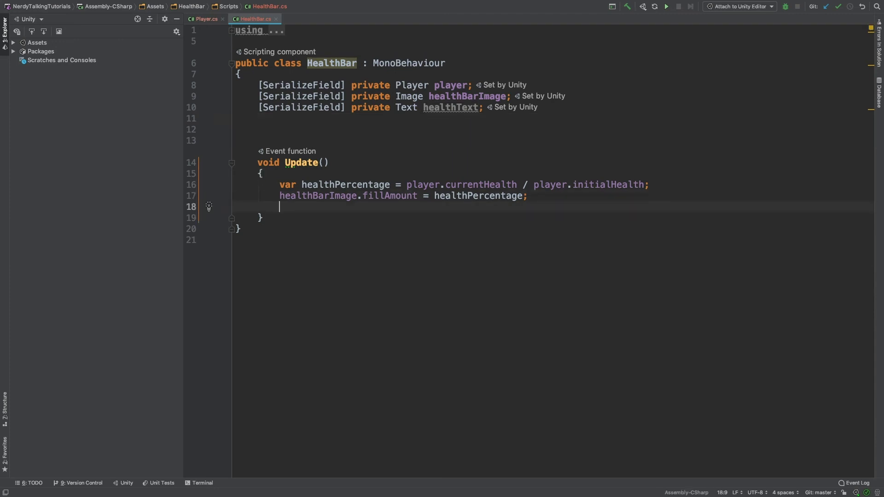
key(Return)
text(va)
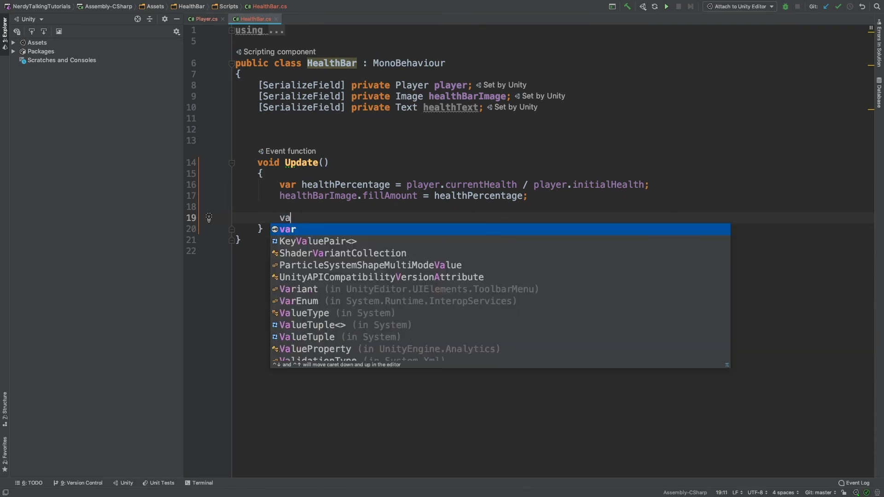
text(r healthS)
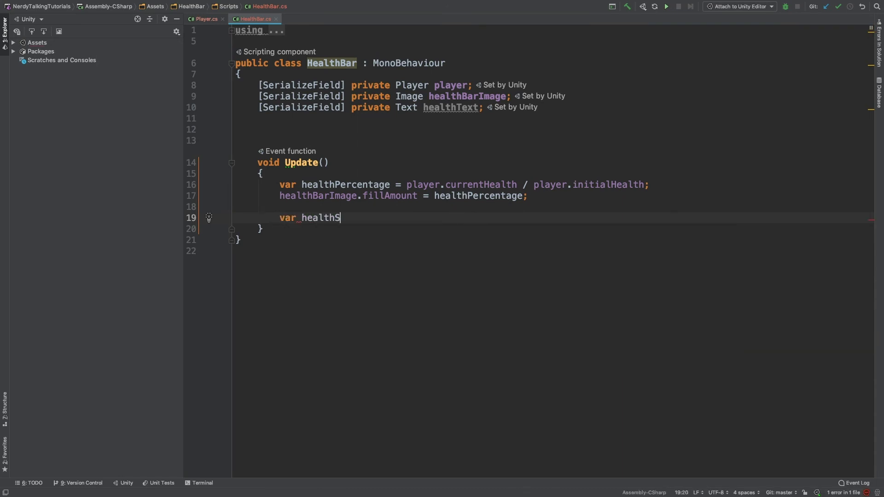
text(tring = )
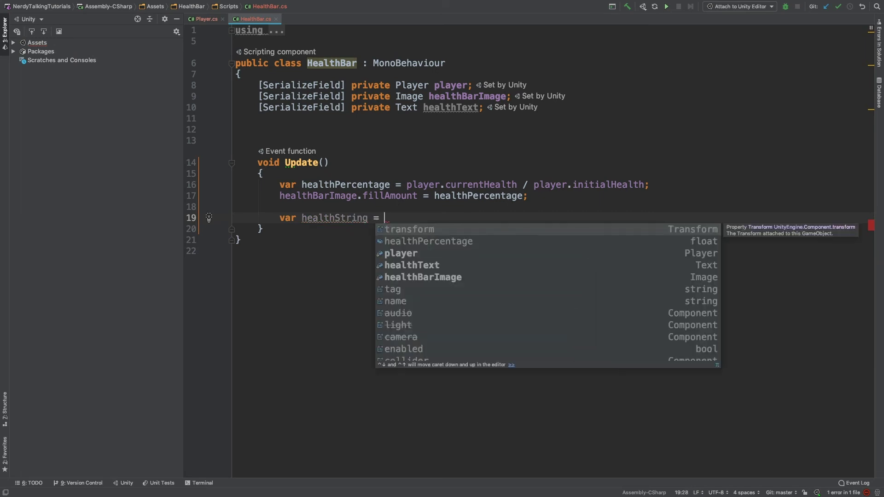
text((he)
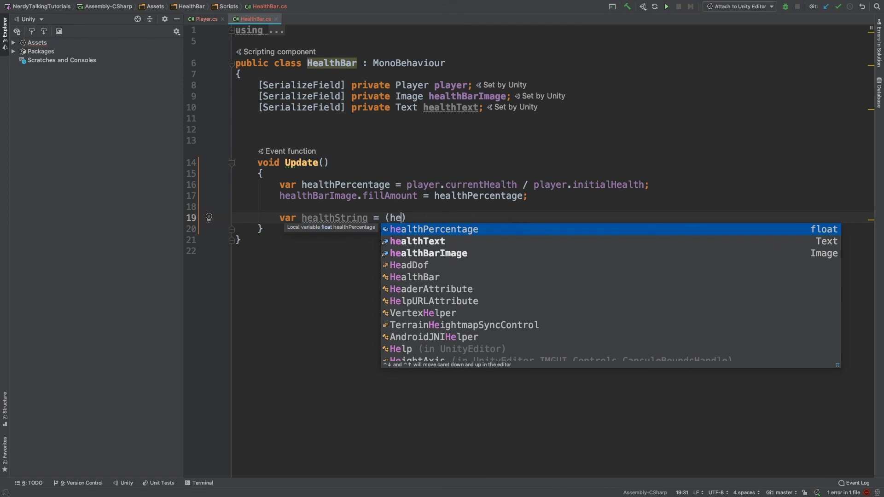
key(Return)
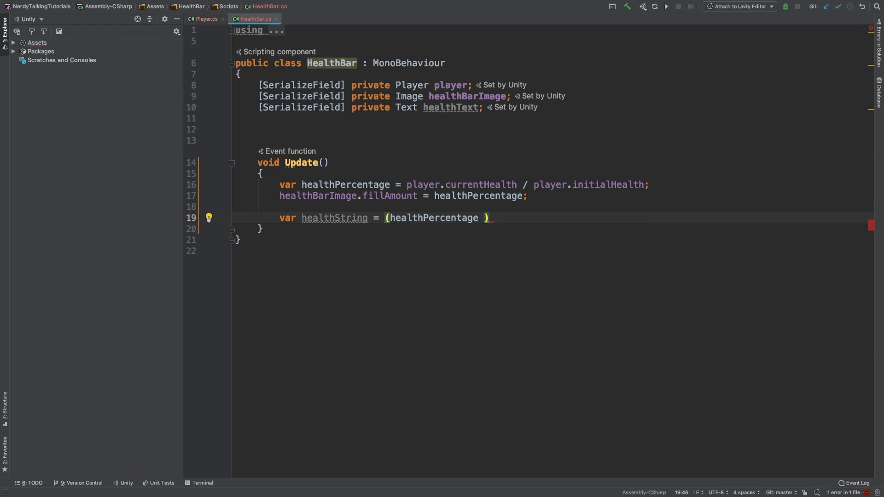
text(*)
text( 1)
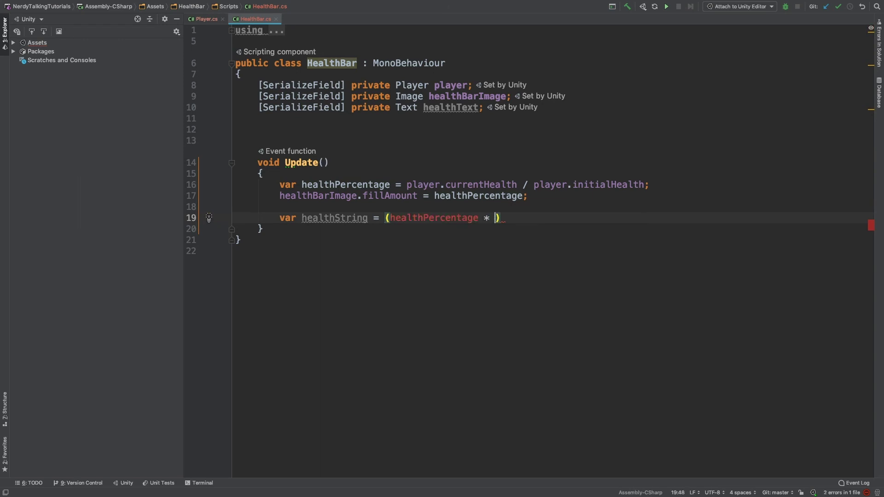
text(00)
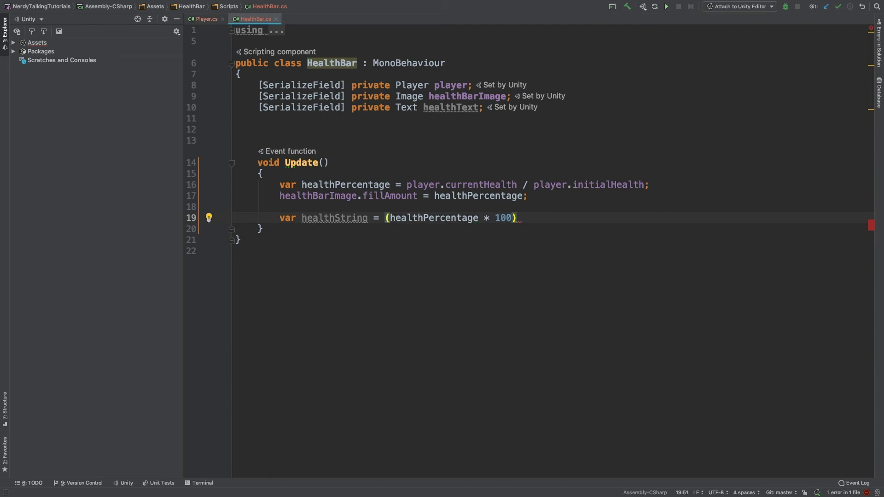
text().to)
key(Return)
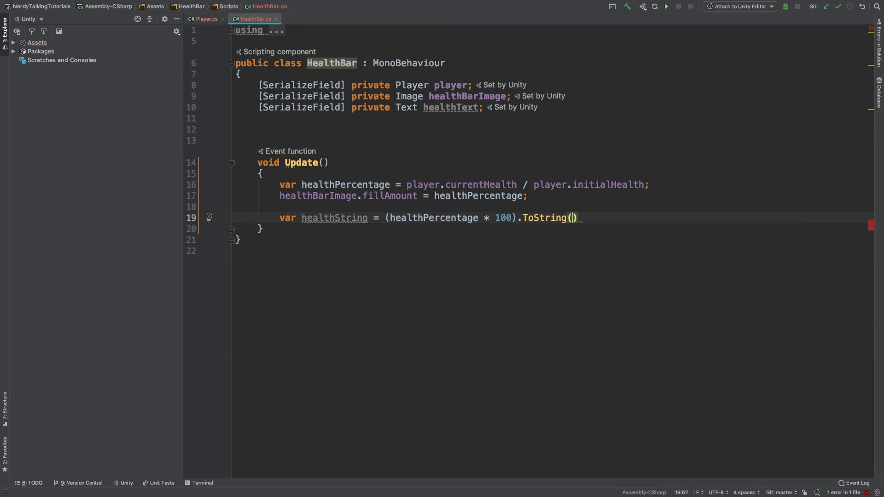
text();)
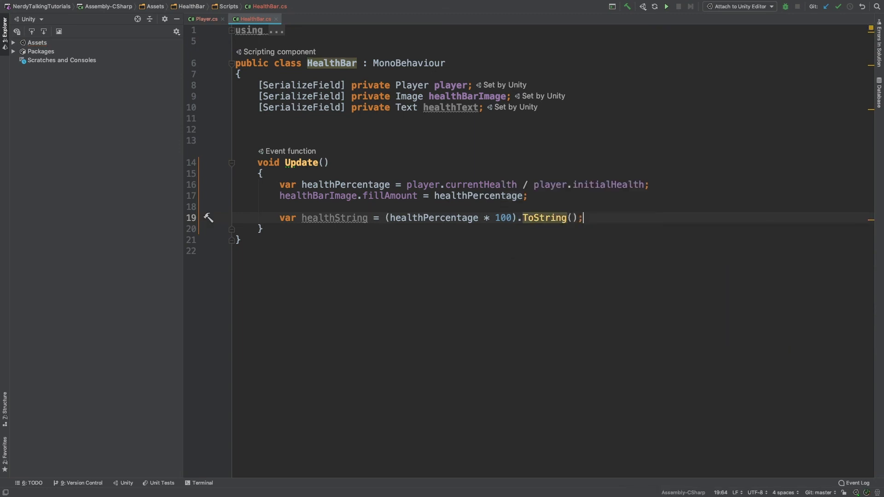
Below the healthString declaration in Update, add the line healthText.text = healthString + "%";
key(Return)
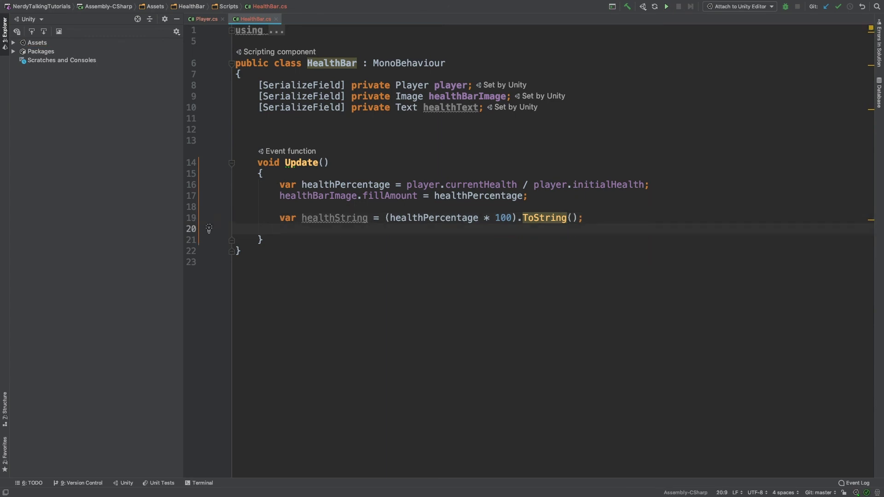
text(he)
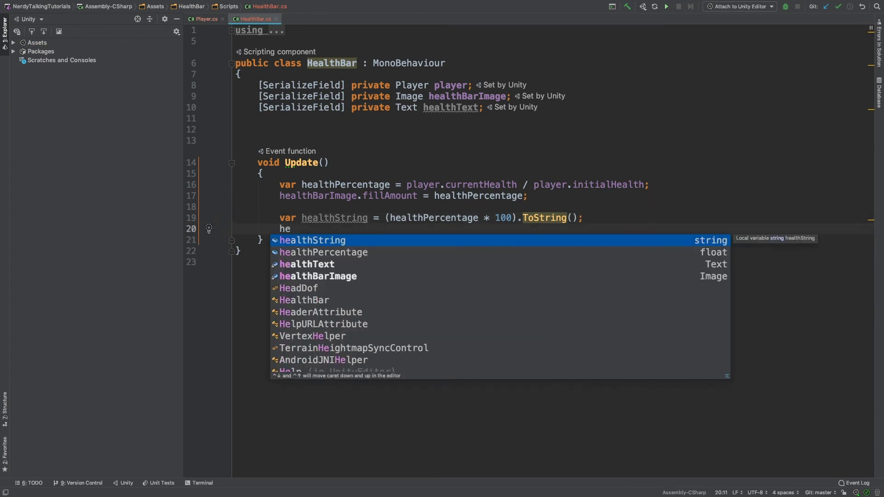
key(Down)
key(Return)
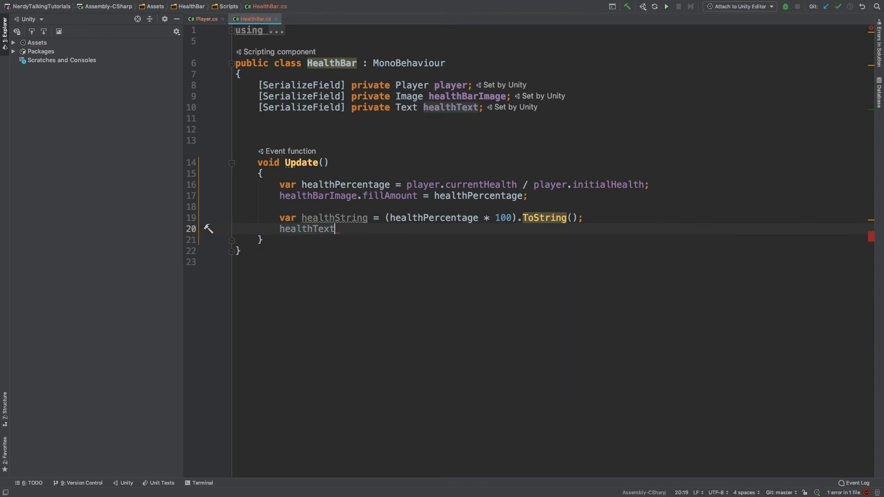
text(.tex)
key(Return)
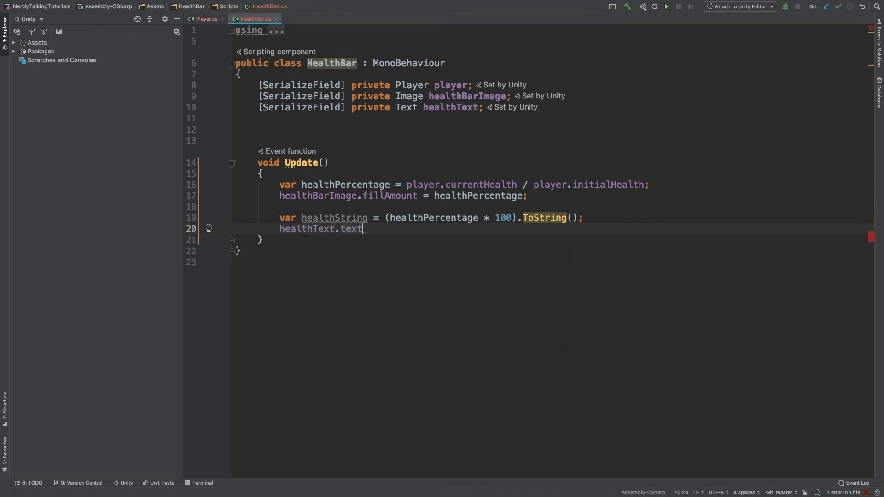
text(= healt)
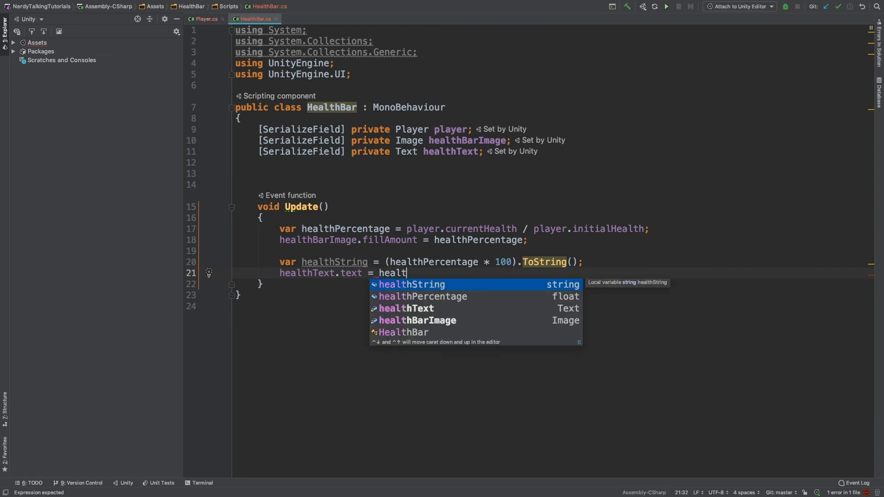
key(Return)
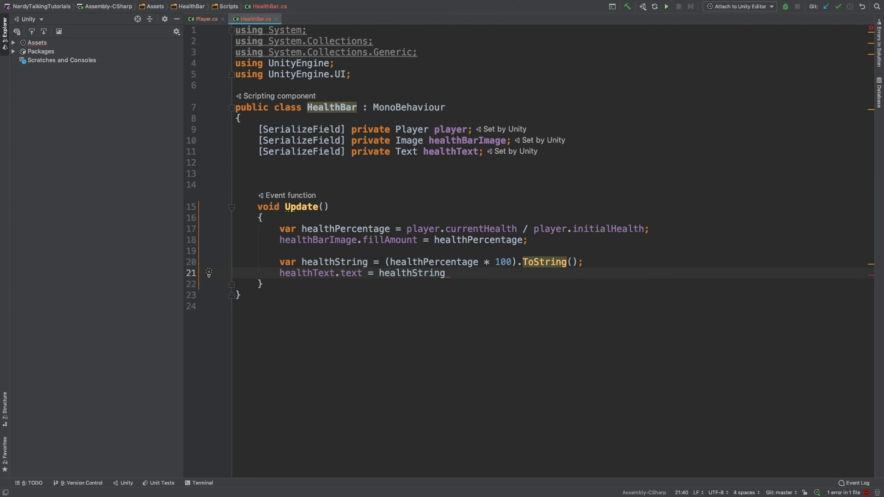
text(+ "%";)
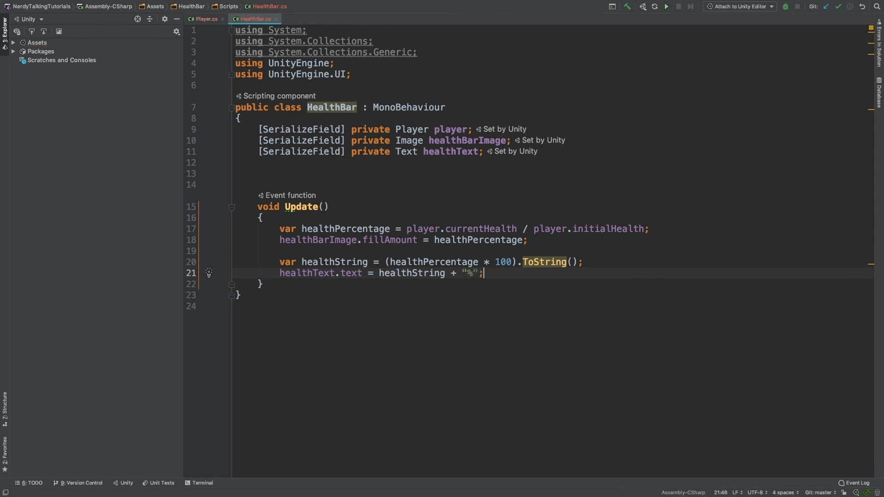
Switch to Unity and assign the HealthText object to the Health Text field of HealthBar's script component
key(super+Tab)
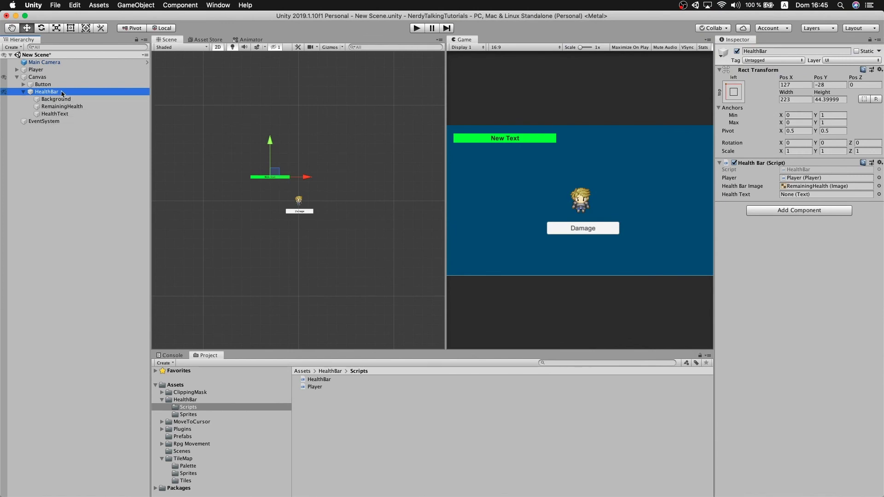
mouse_move(55, 114)
mouse_down()
mouse_move(586, 154)
mouse_move(789, 186)
mouse_move(796, 195)
mouse_up()
Run the scene, damage the player repeatedly to test the bar and its percentage text, and stop the run
click(415, 29)
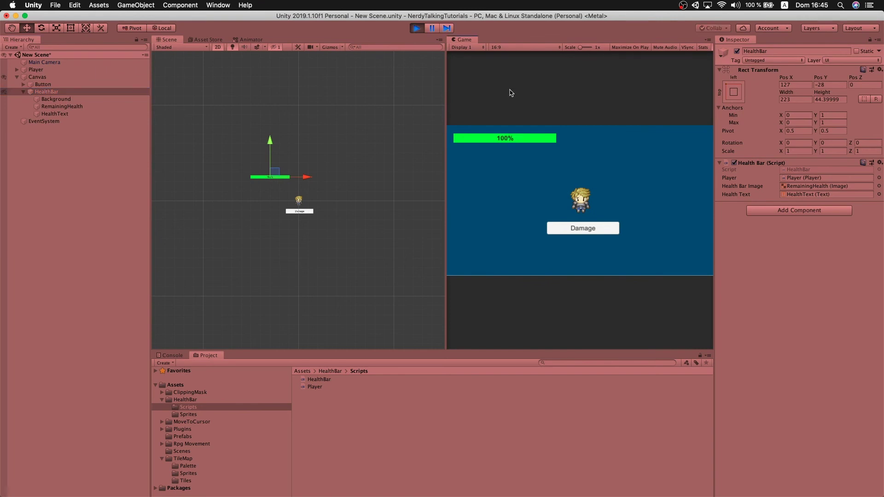
click(592, 230)
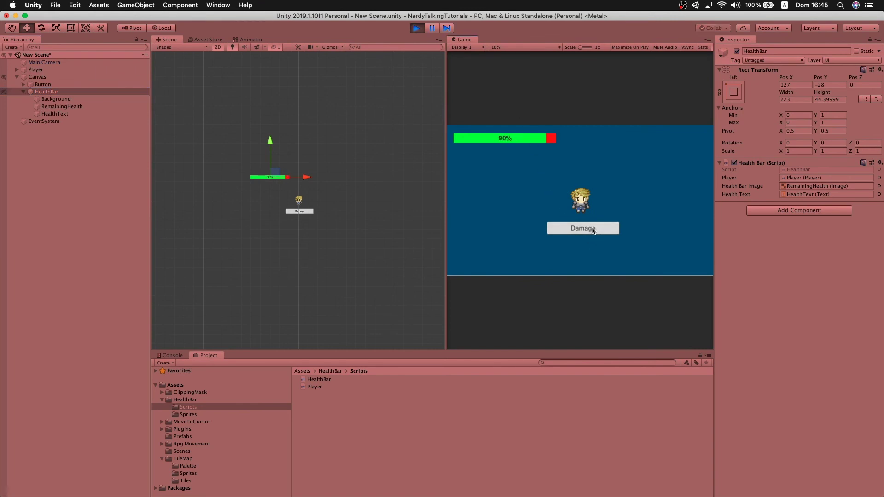
click(592, 231)
click(592, 230)
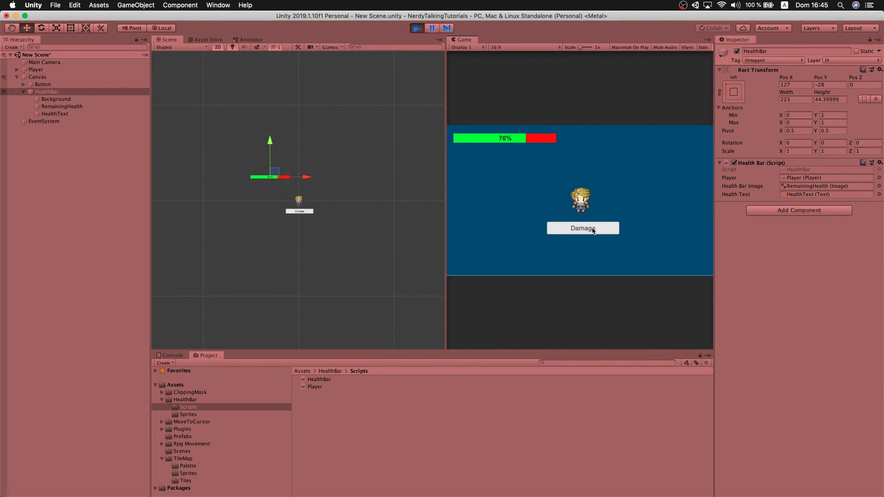
click(593, 230)
click(592, 230)
click(592, 230)
click(592, 230)
click(592, 230)
click(592, 230)
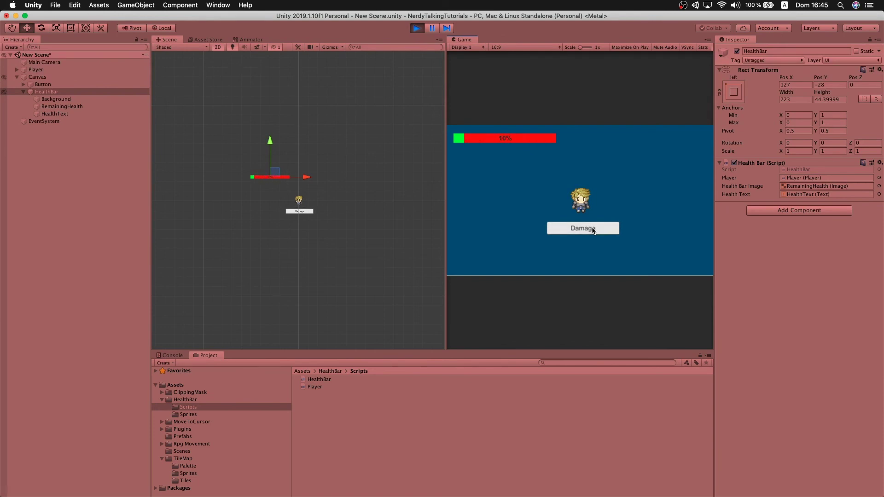
click(592, 230)
click(416, 29)
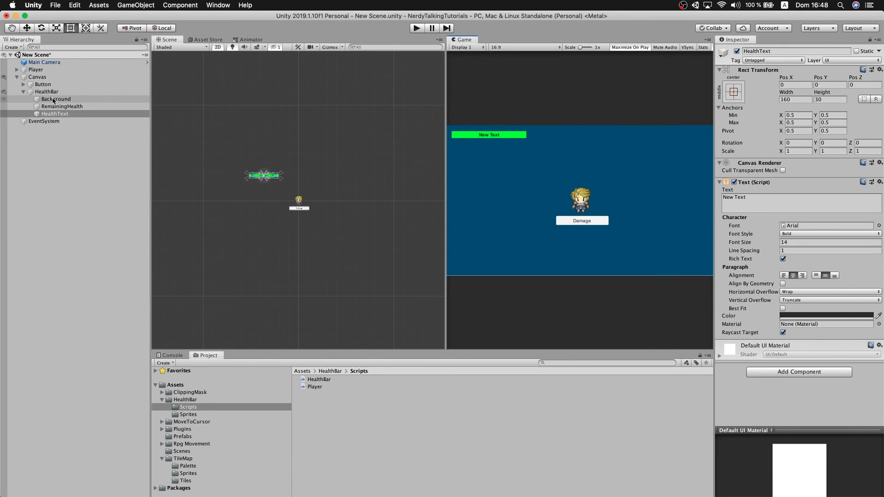
Move the HealthBar object above the player character and set its position to X 400 and Y -160
click(49, 93)
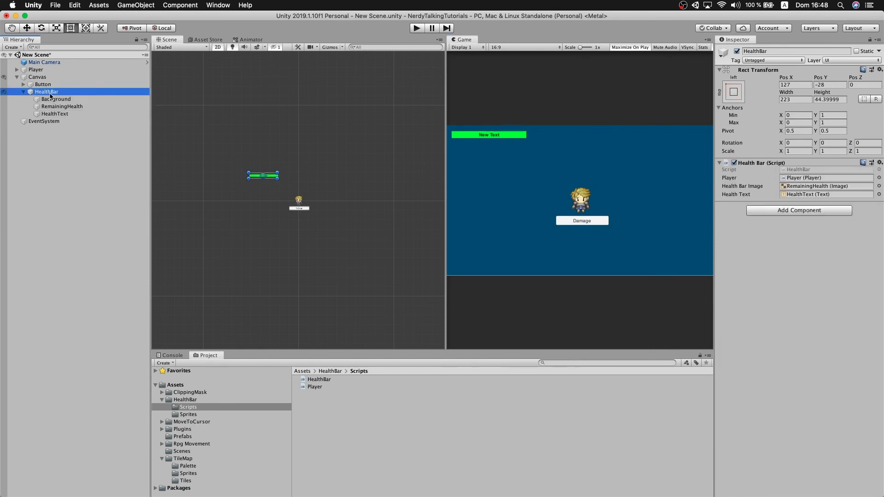
key(w)
mouse_move(269, 170)
mouse_down()
mouse_move(291, 198)
mouse_move(305, 188)
mouse_up()
click(802, 84)
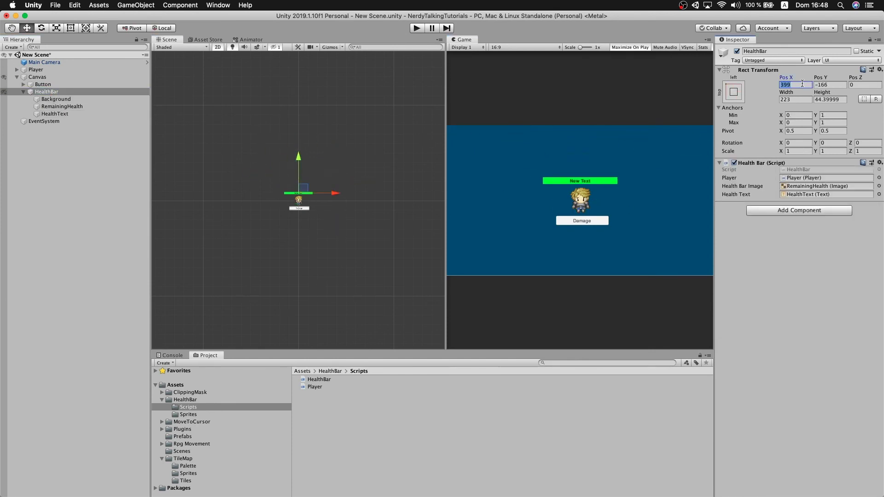
text(400)
click(837, 85)
text(-100)
key(BackSpace)
key(BackSpace)
key(BackSpace)
key(BackSpace)
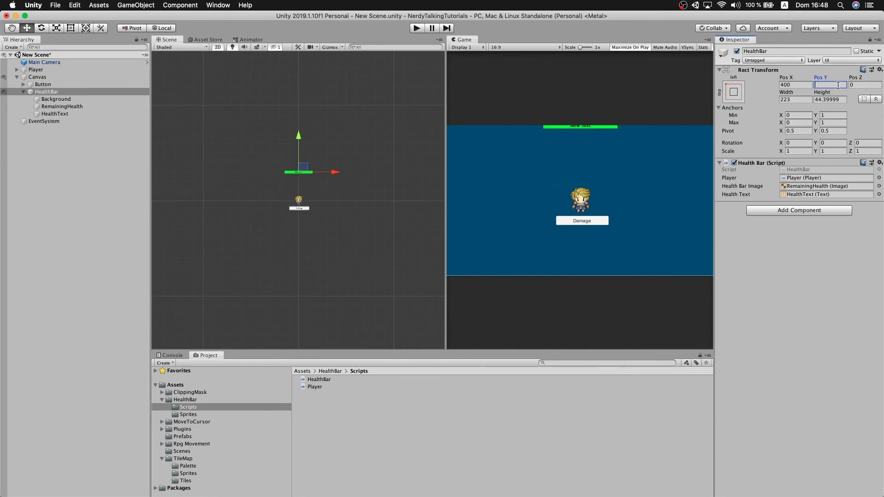
text(-160)
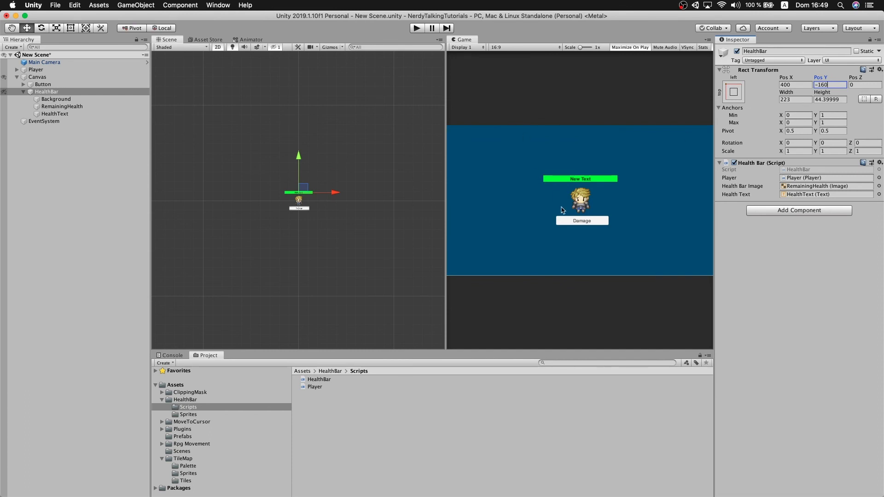
click(575, 225)
Set the Damage button's horizontal position to 0 so that it is centred under the player
click(56, 113)
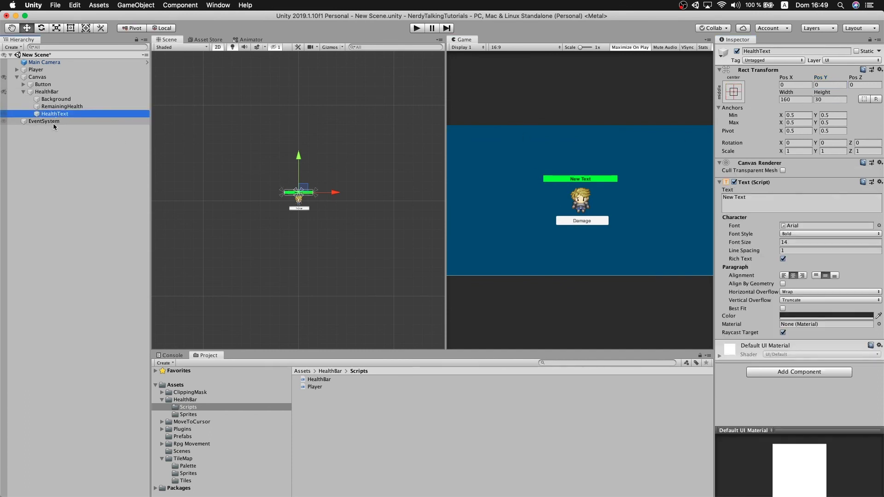
click(43, 84)
click(785, 85)
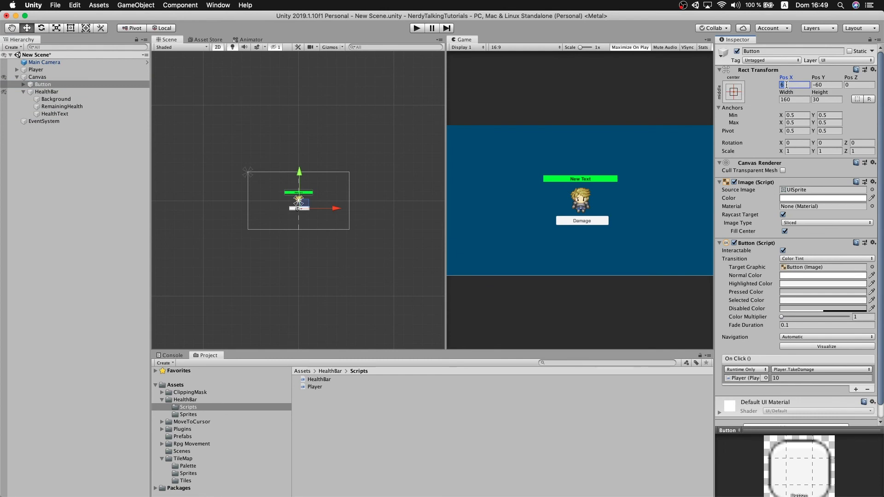
text(0)
click(32, 70)
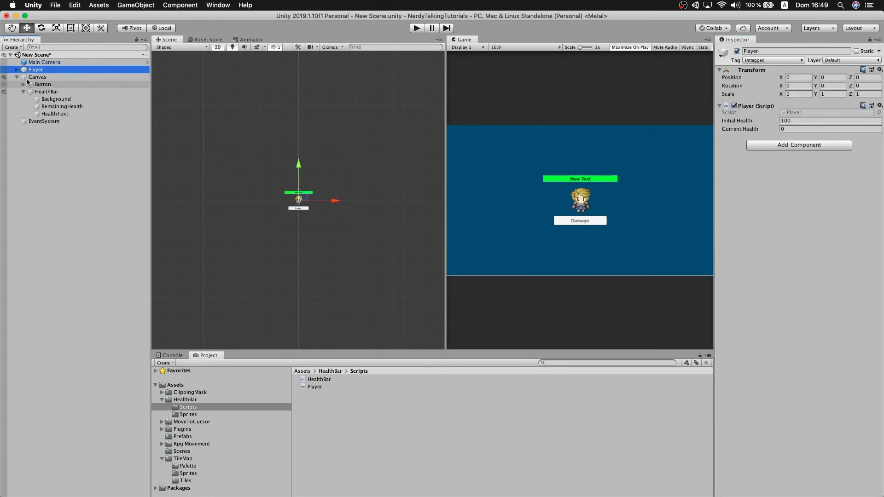
click(17, 70)
click(38, 77)
Run the scene in the maximized game view and damage the player ten times to test the repositioned health bar
click(416, 28)
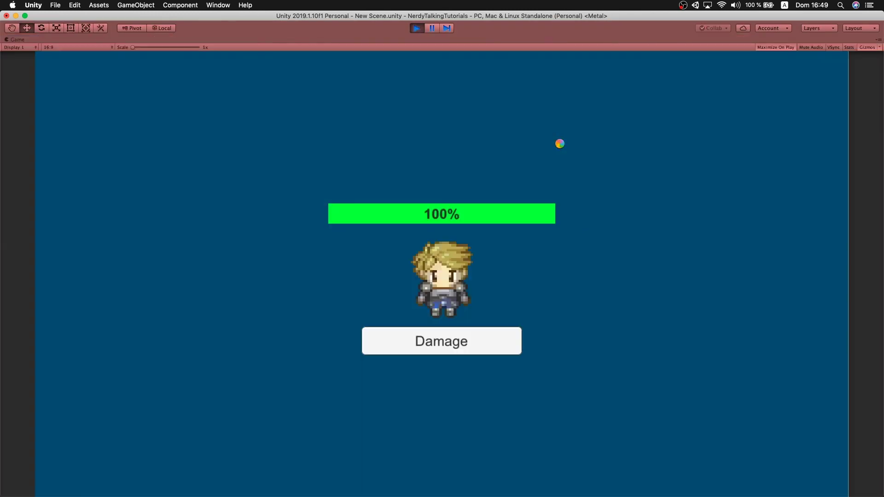
click(446, 348)
click(449, 346)
click(449, 346)
click(449, 347)
click(449, 346)
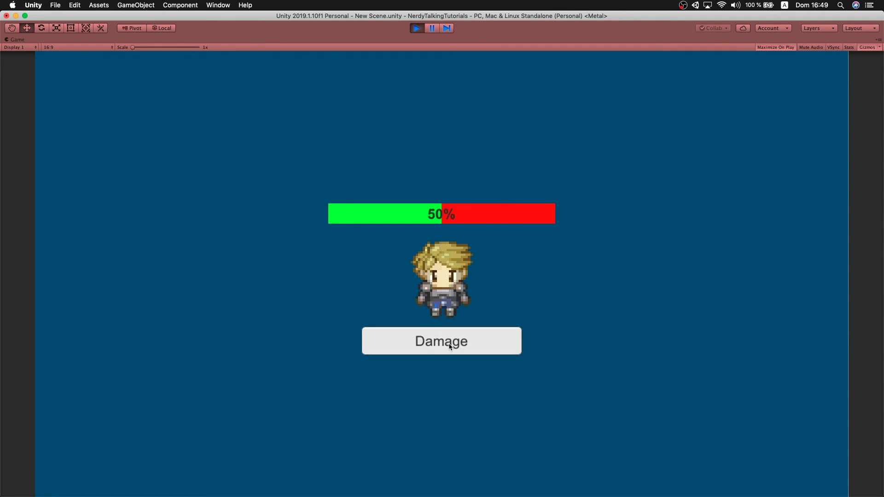
click(449, 347)
click(449, 346)
click(449, 347)
click(449, 346)
click(449, 346)
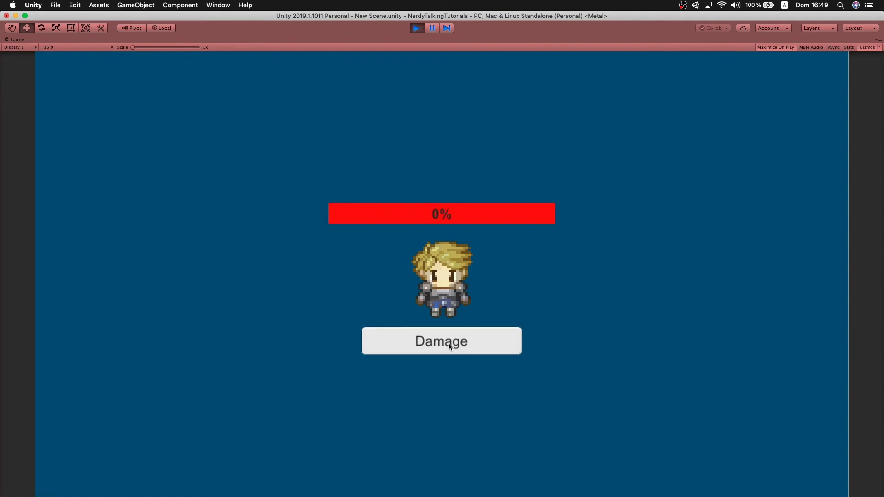